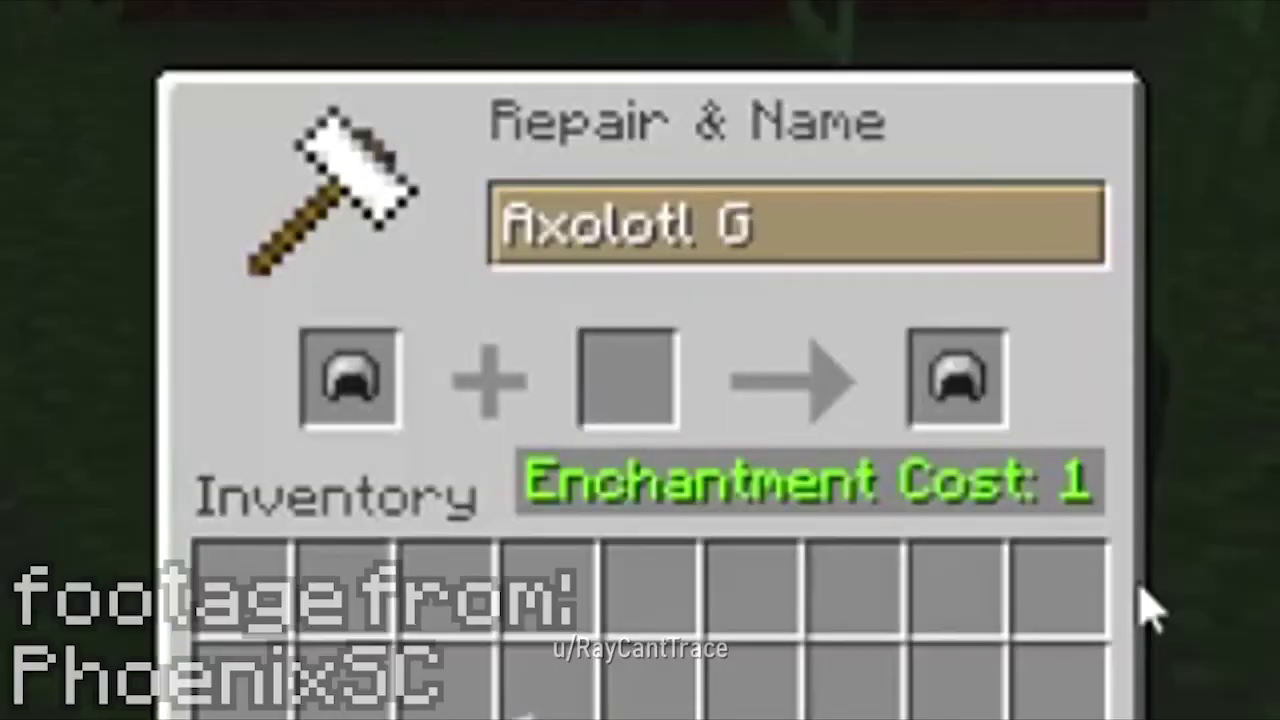
- Take the renamed armor piece from the anvil and hold the Axolotl Tail item
text(i)
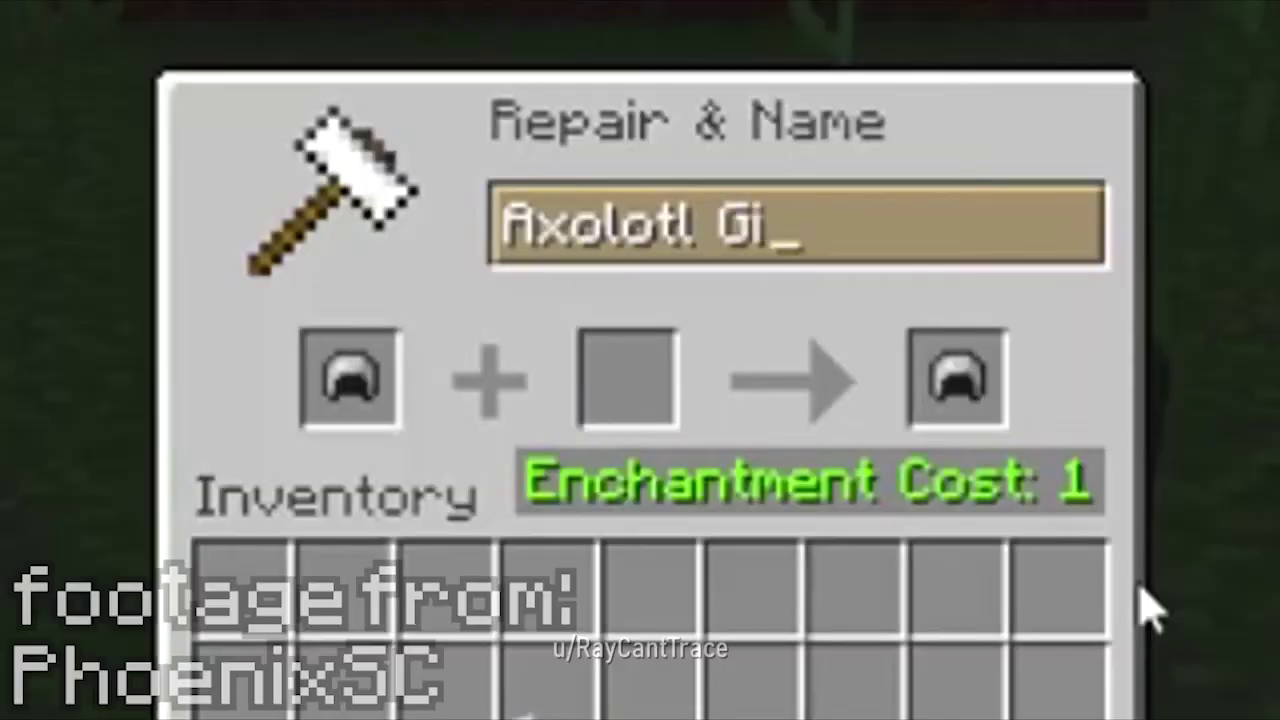
text(lls)
click(955, 390)
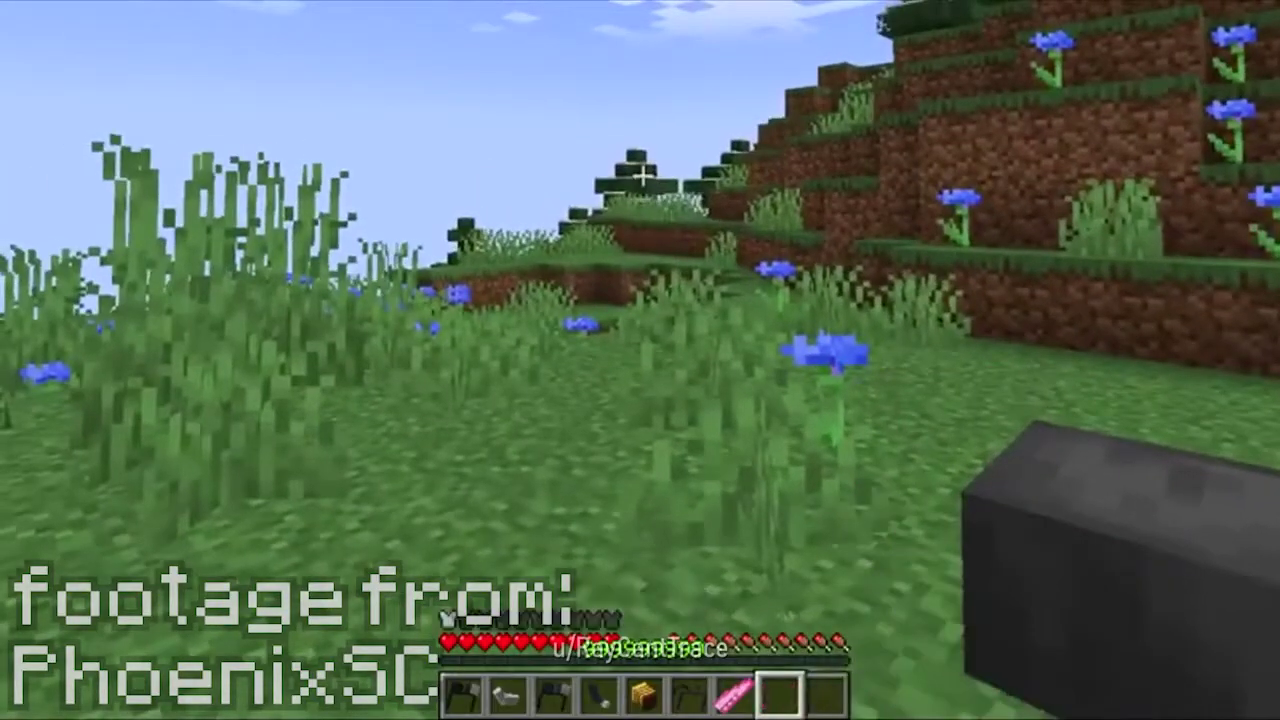
key(7)
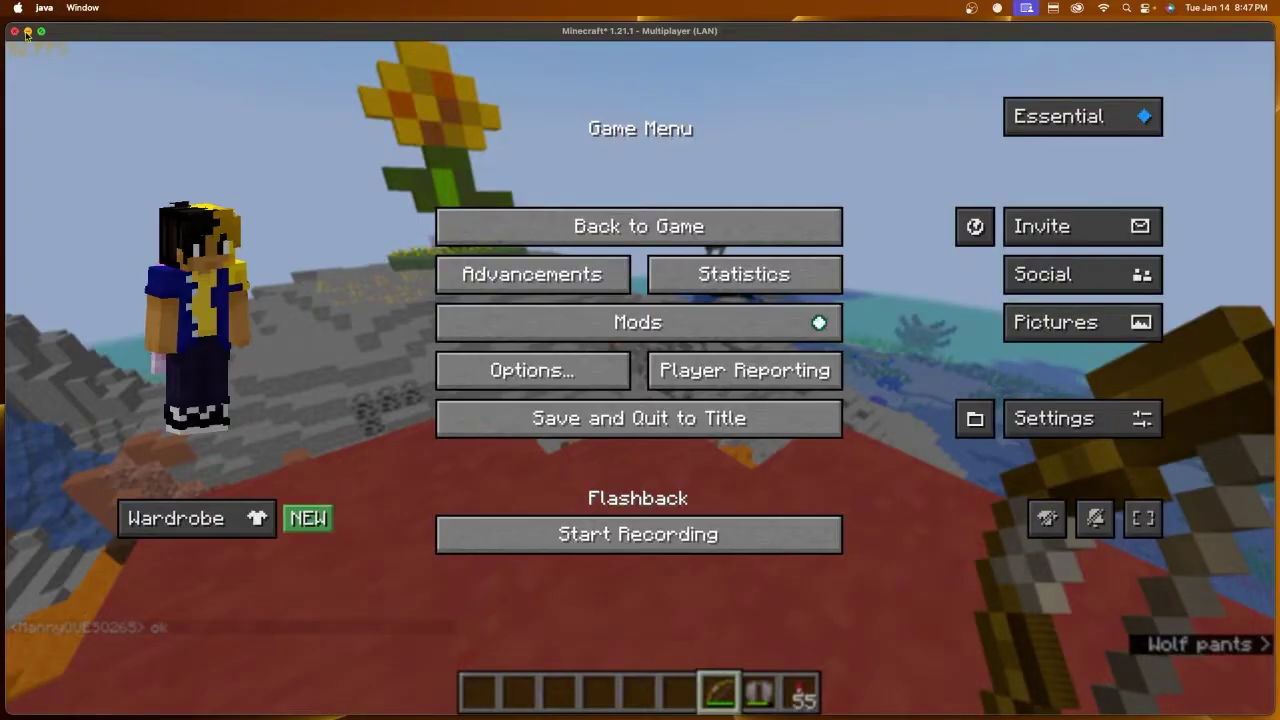
- Minimize Minecraft and open the Custom Armor Models Template folder from the desktop
click(28, 31)
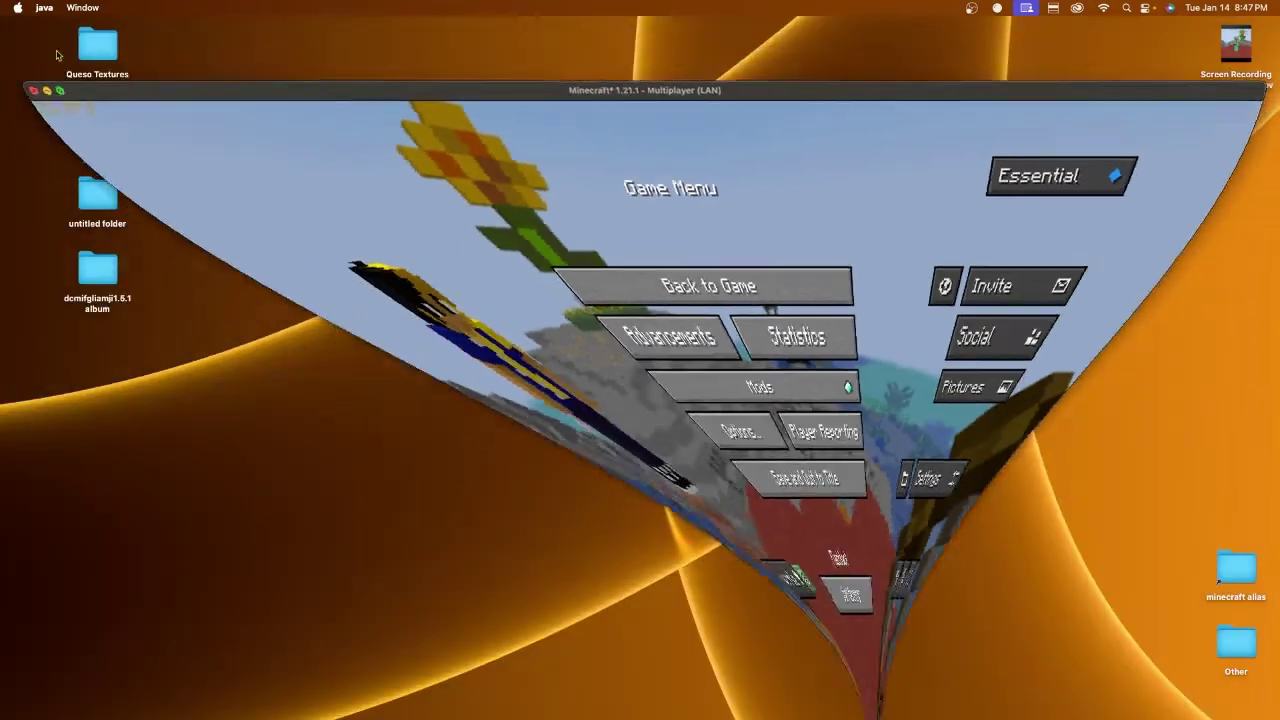
drag(405, 161, 449, 231)
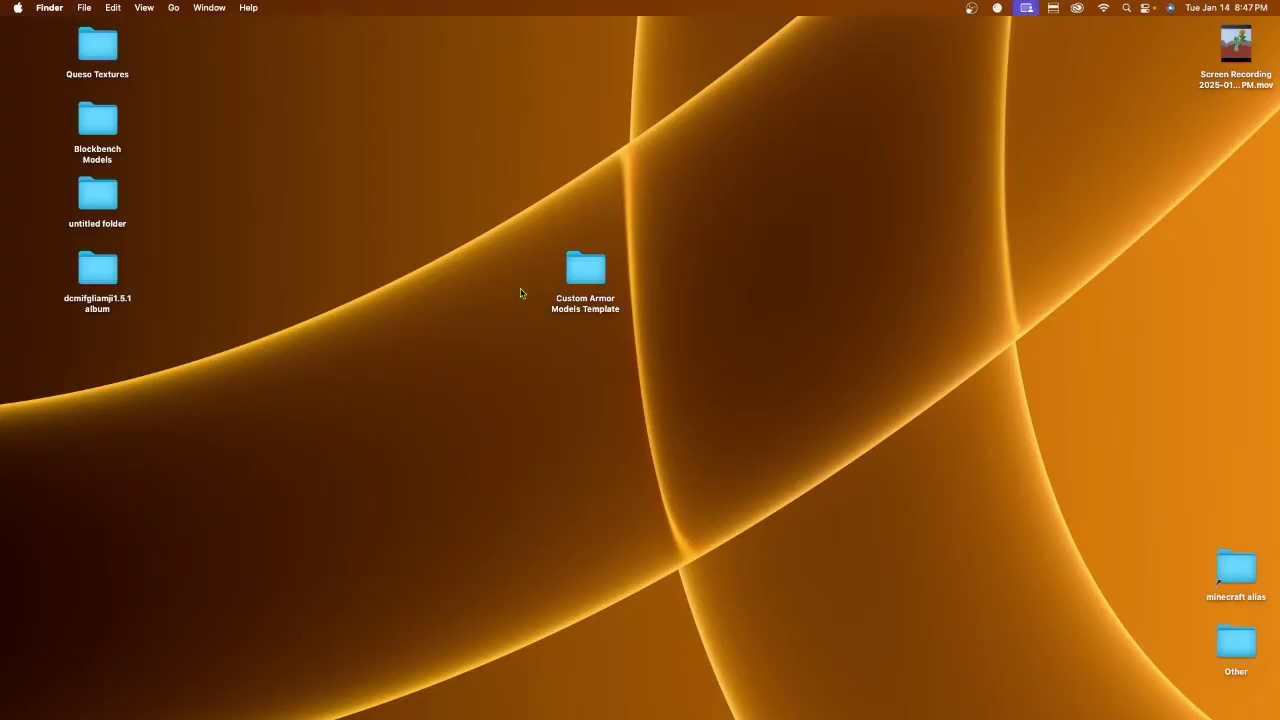
double_click(603, 271)
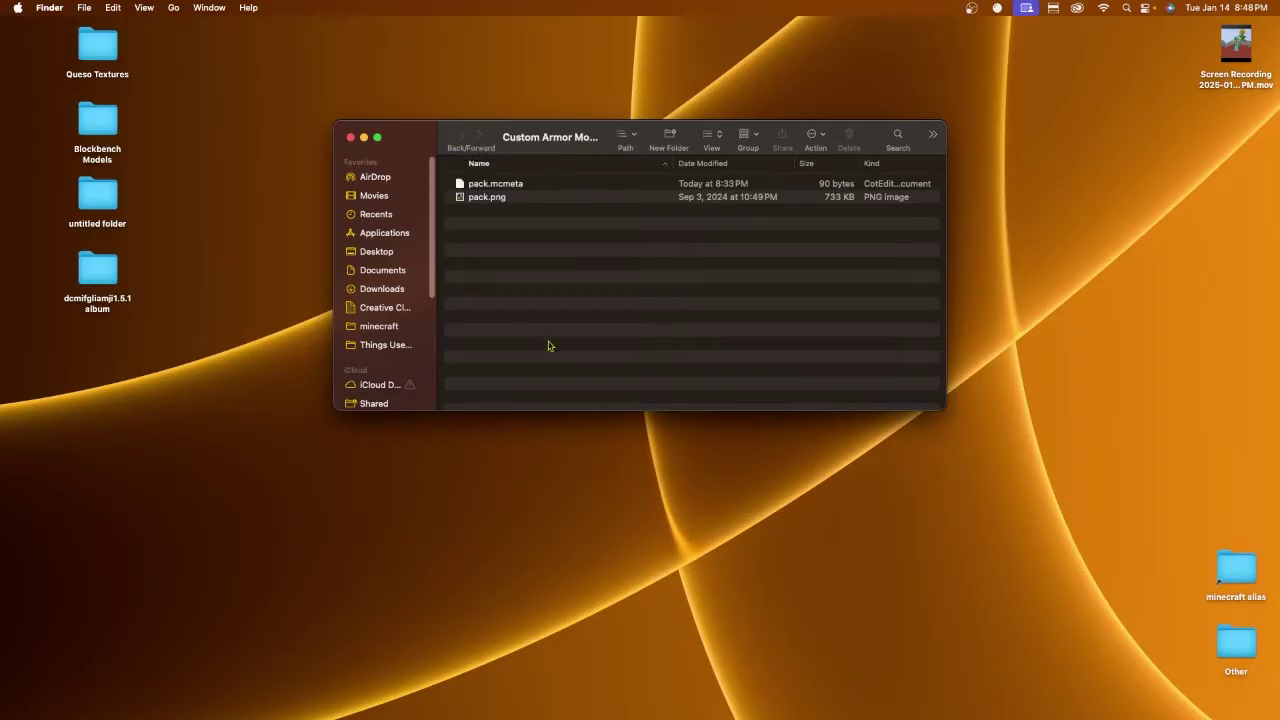
- View pack.mcmeta (pack_format 34) in CotEditor, then return to Minecraft
double_click(496, 185)
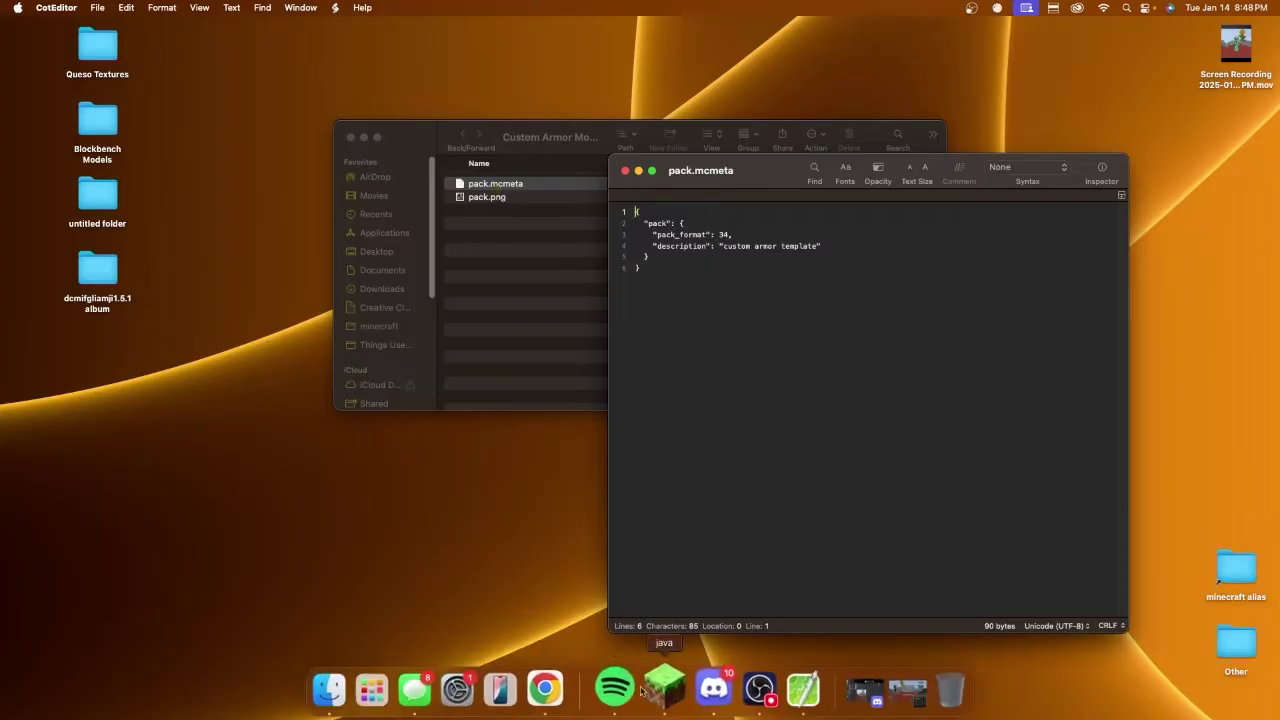
click(667, 688)
- Review the Resource Packs screen under Options, then minimize Minecraft
click(545, 378)
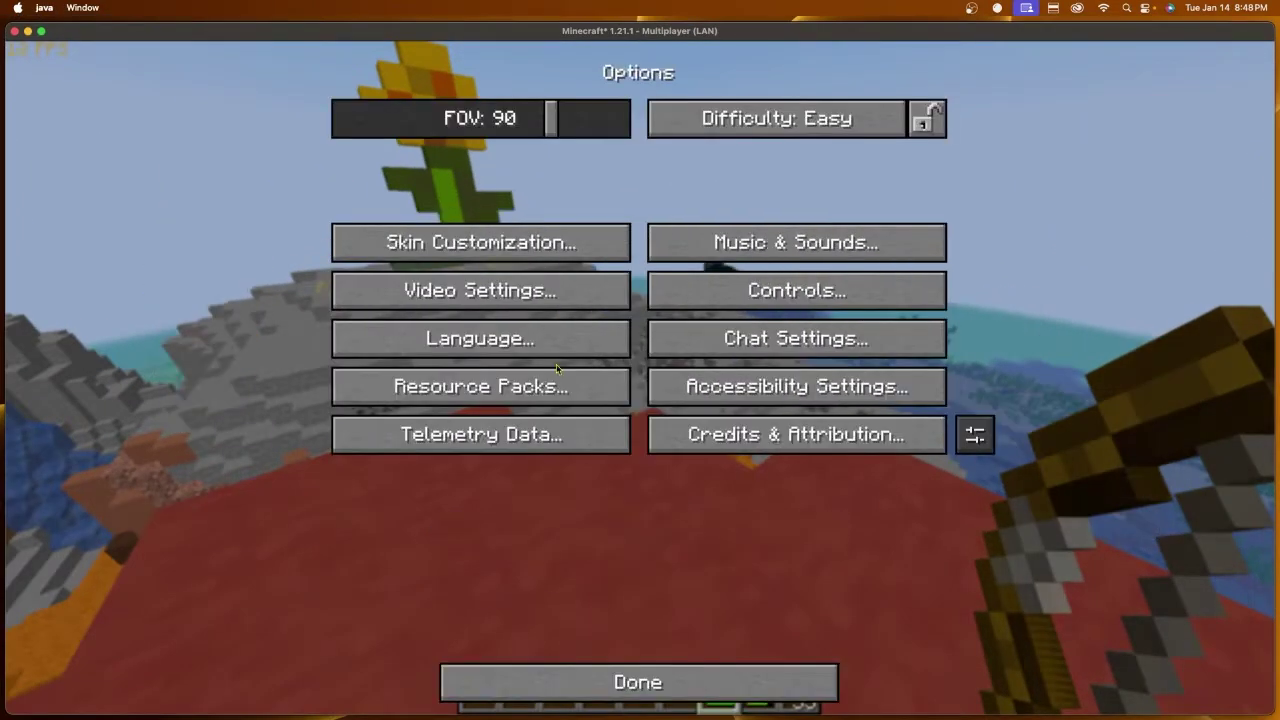
click(545, 390)
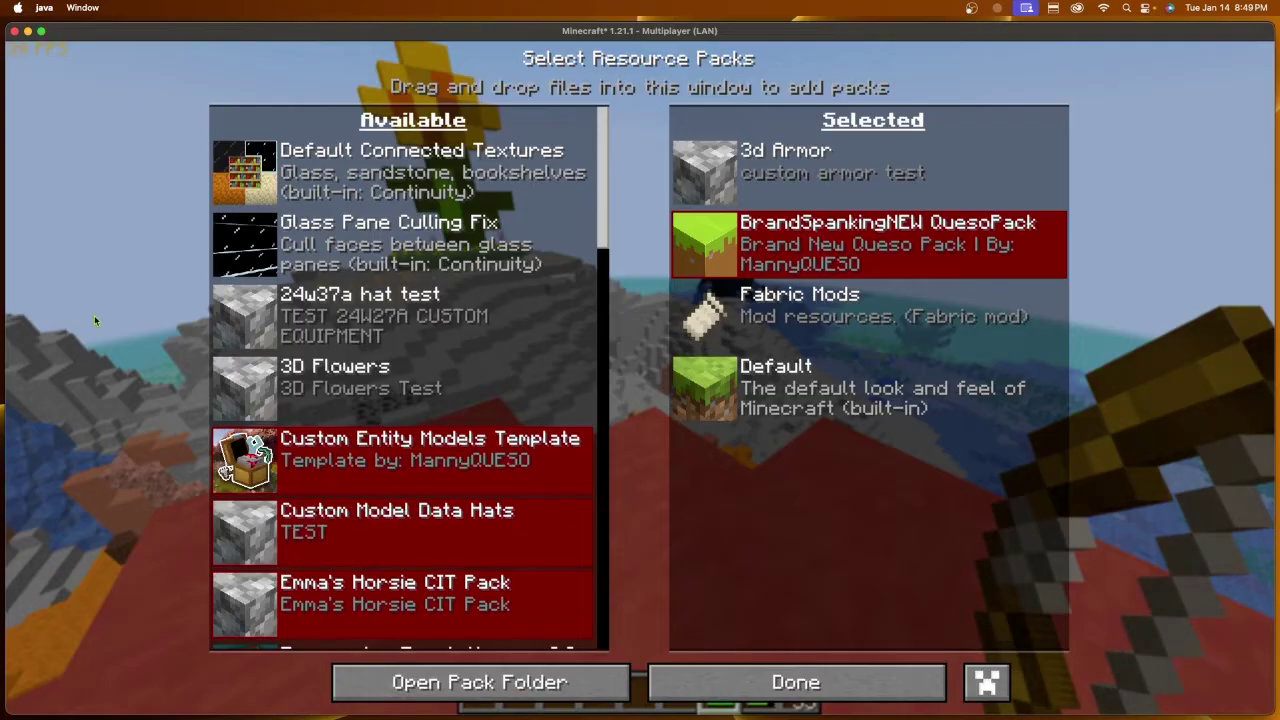
click(28, 31)
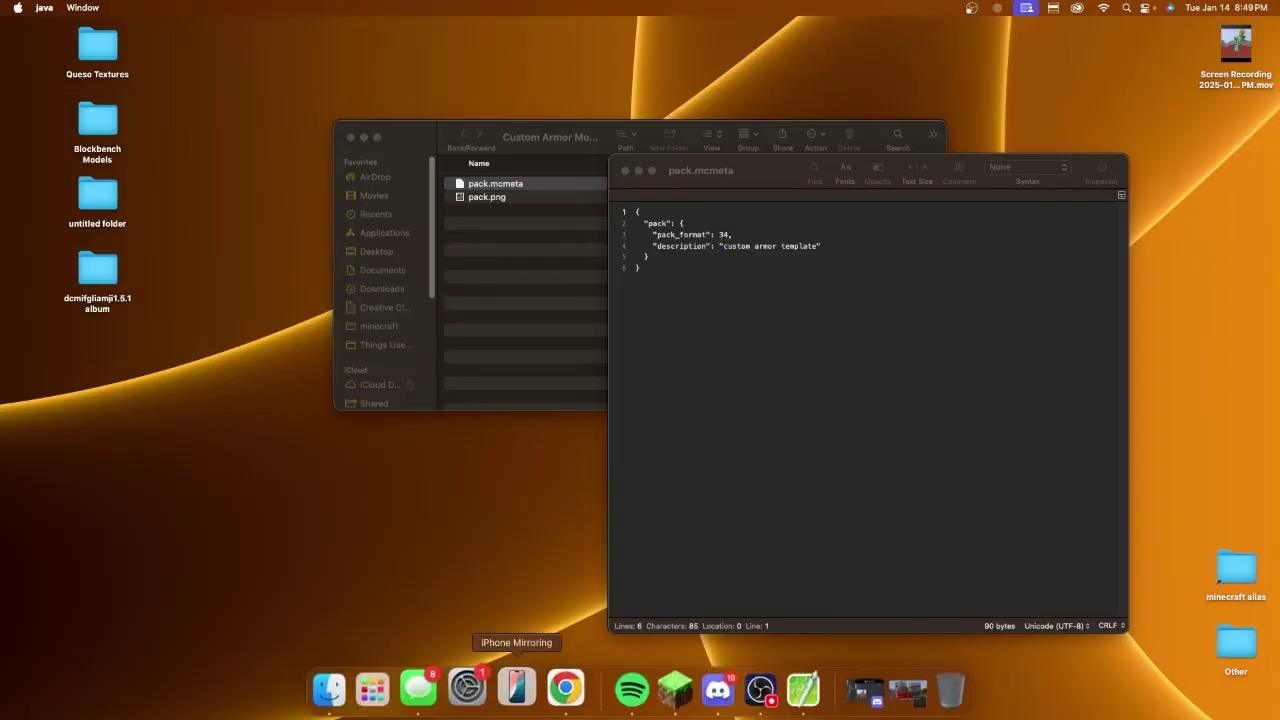
- Restore and re-minimize Minecraft, then close the pack.mcmeta window in CotEditor
click(663, 688)
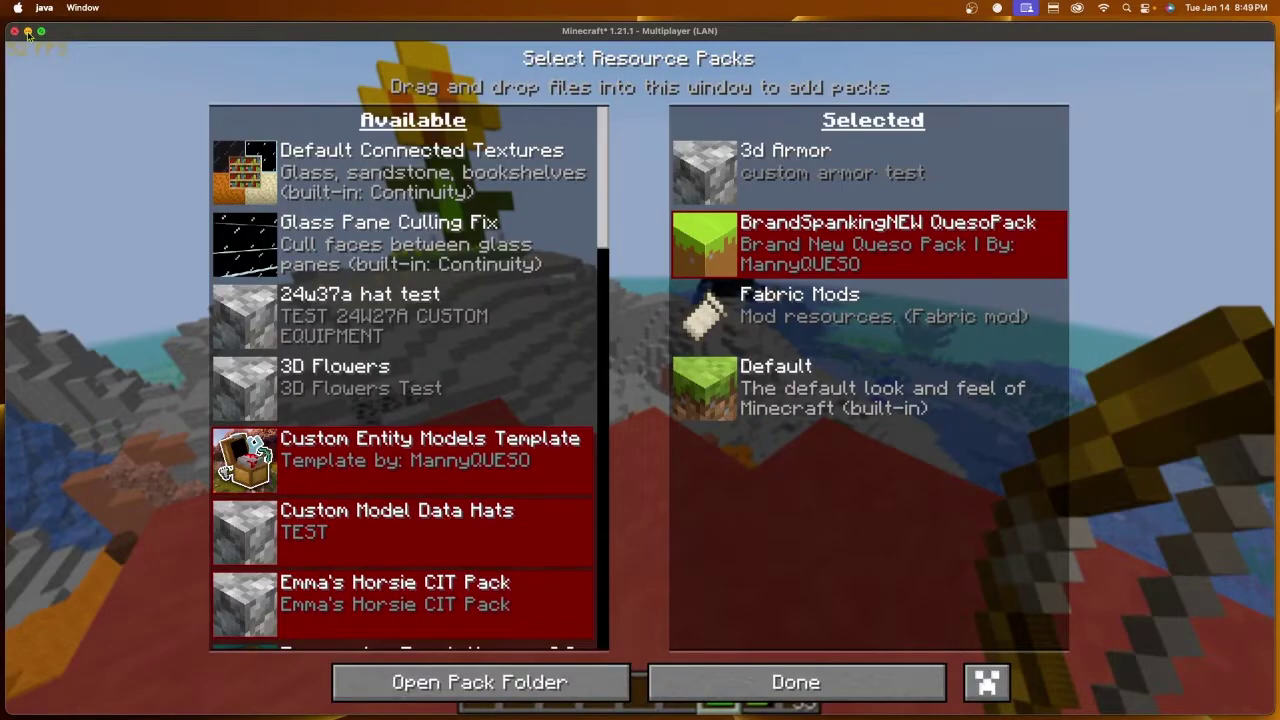
click(28, 32)
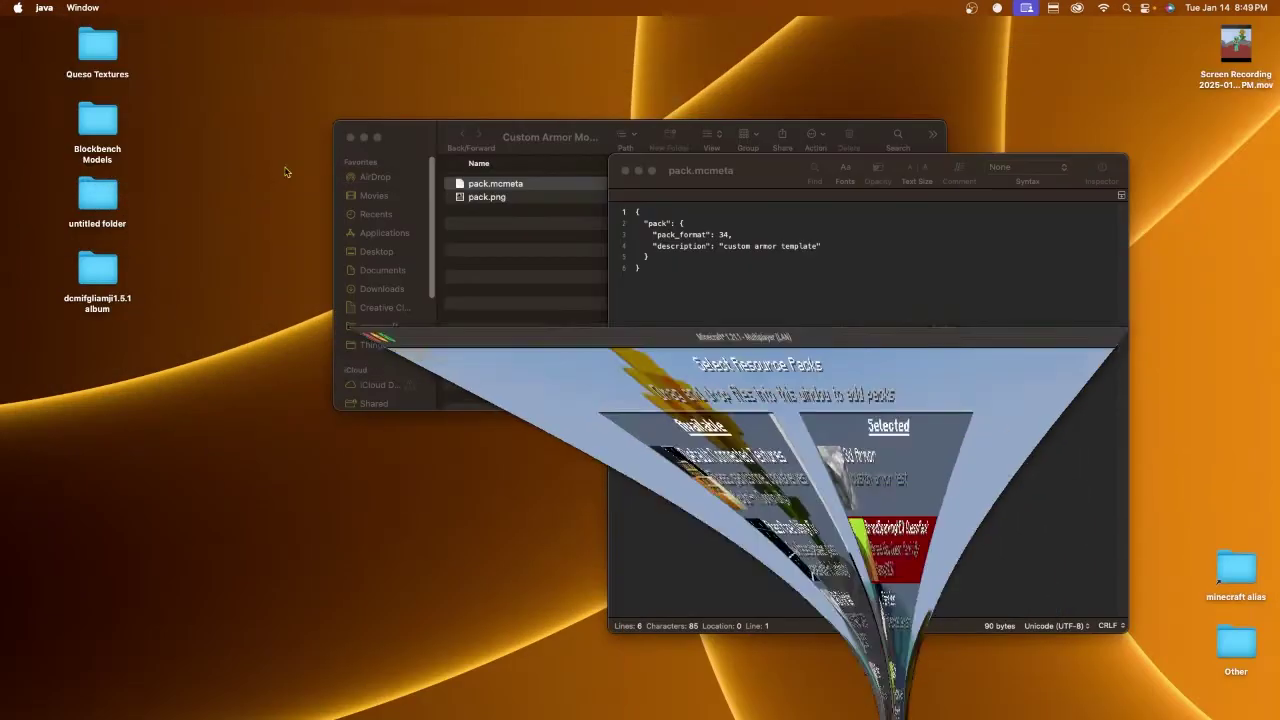
click(625, 171)
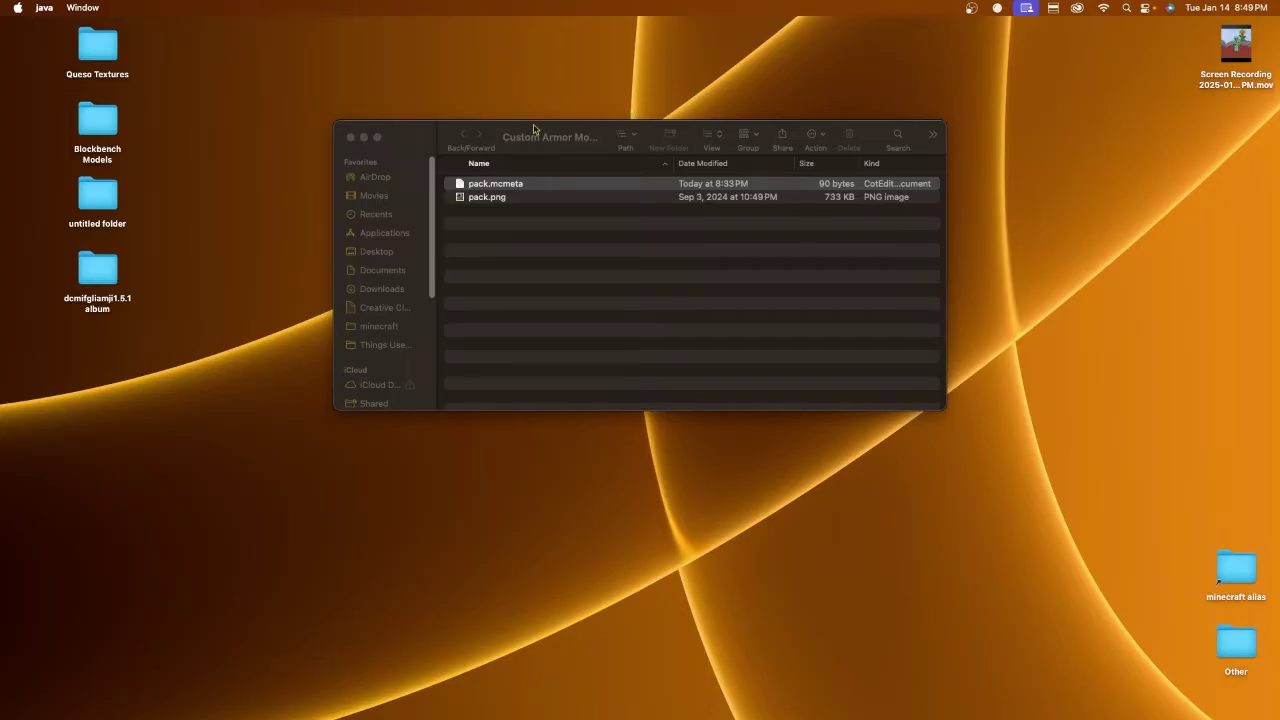
- Create an assets folder in the template folder and open it
click(545, 247)
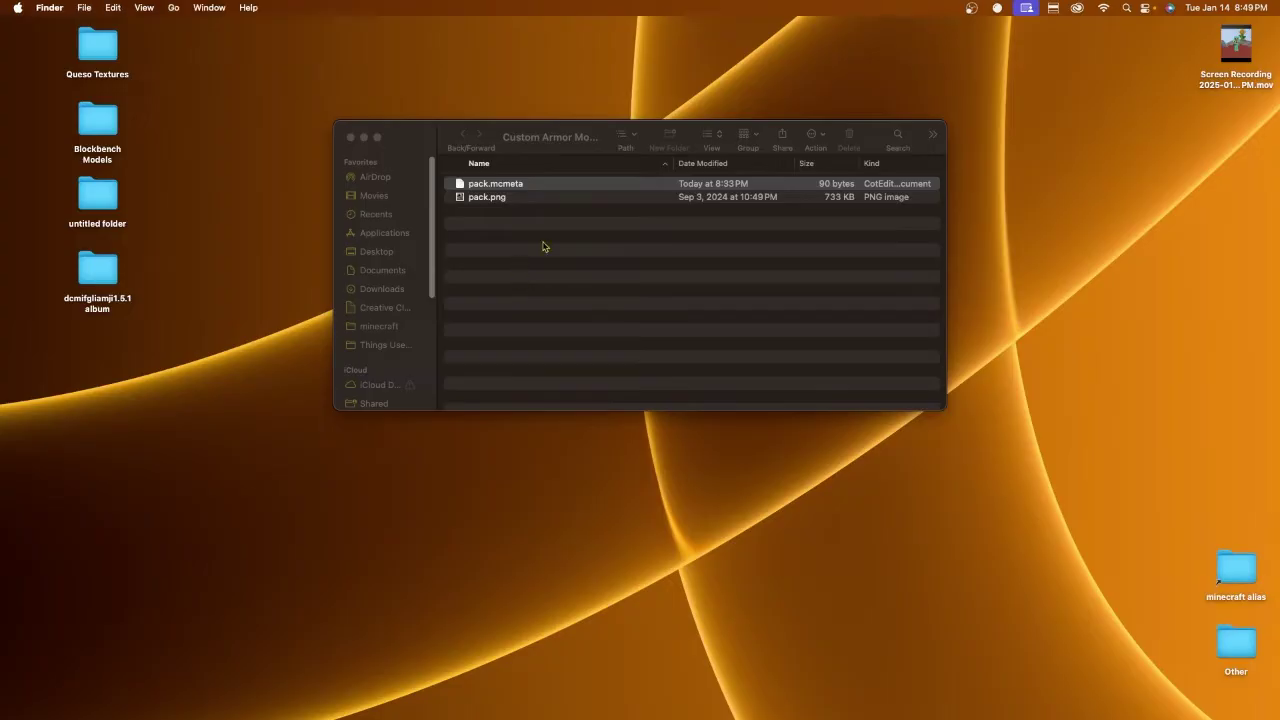
right_click(653, 261)
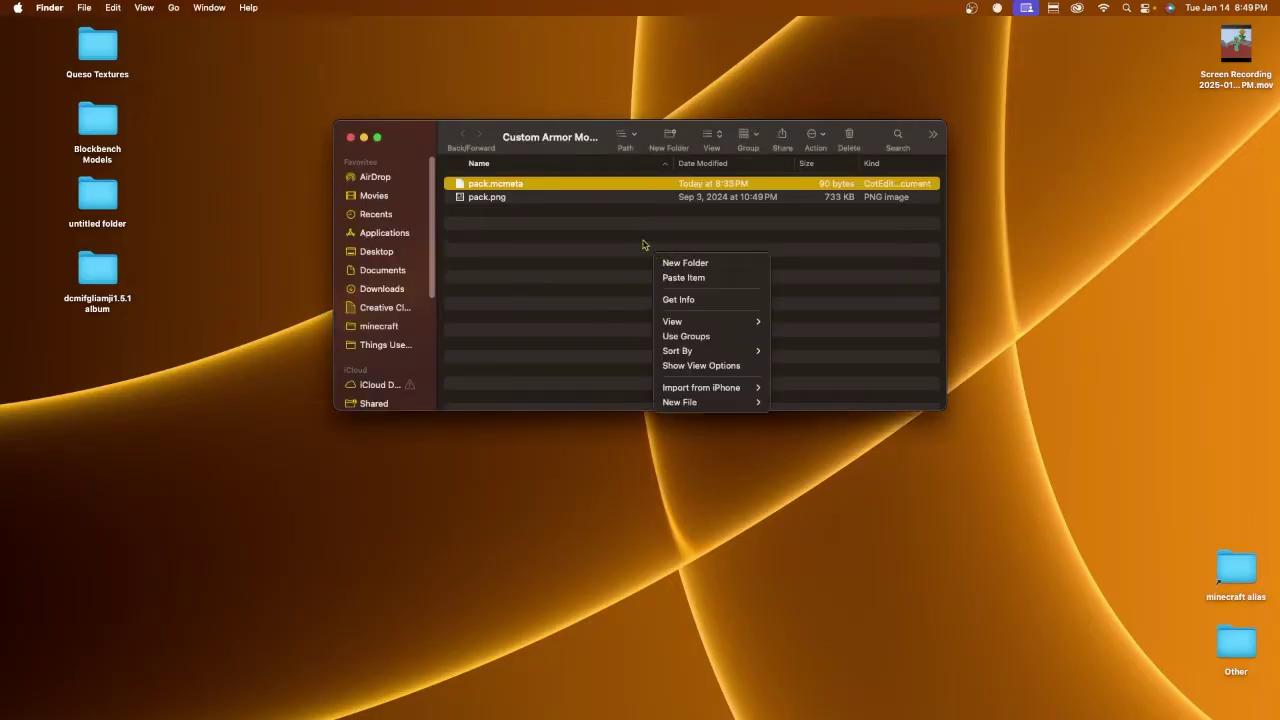
click(694, 264)
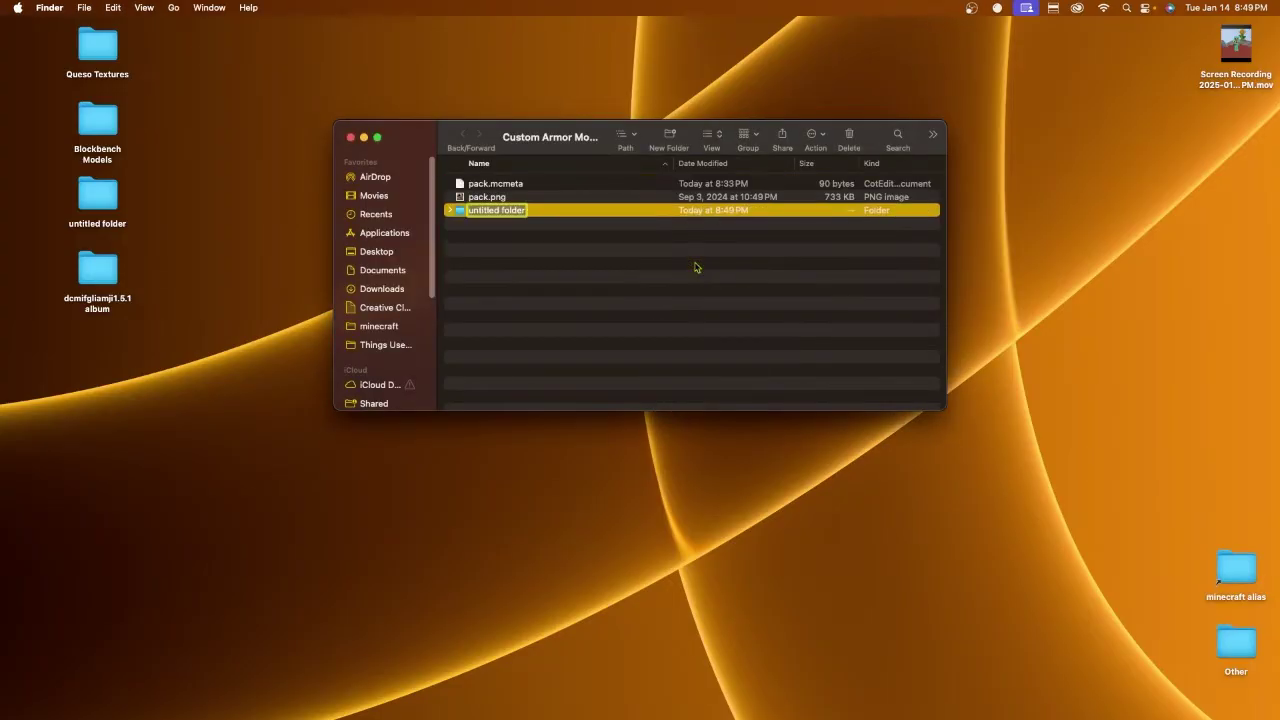
text(assets)
key(Return)
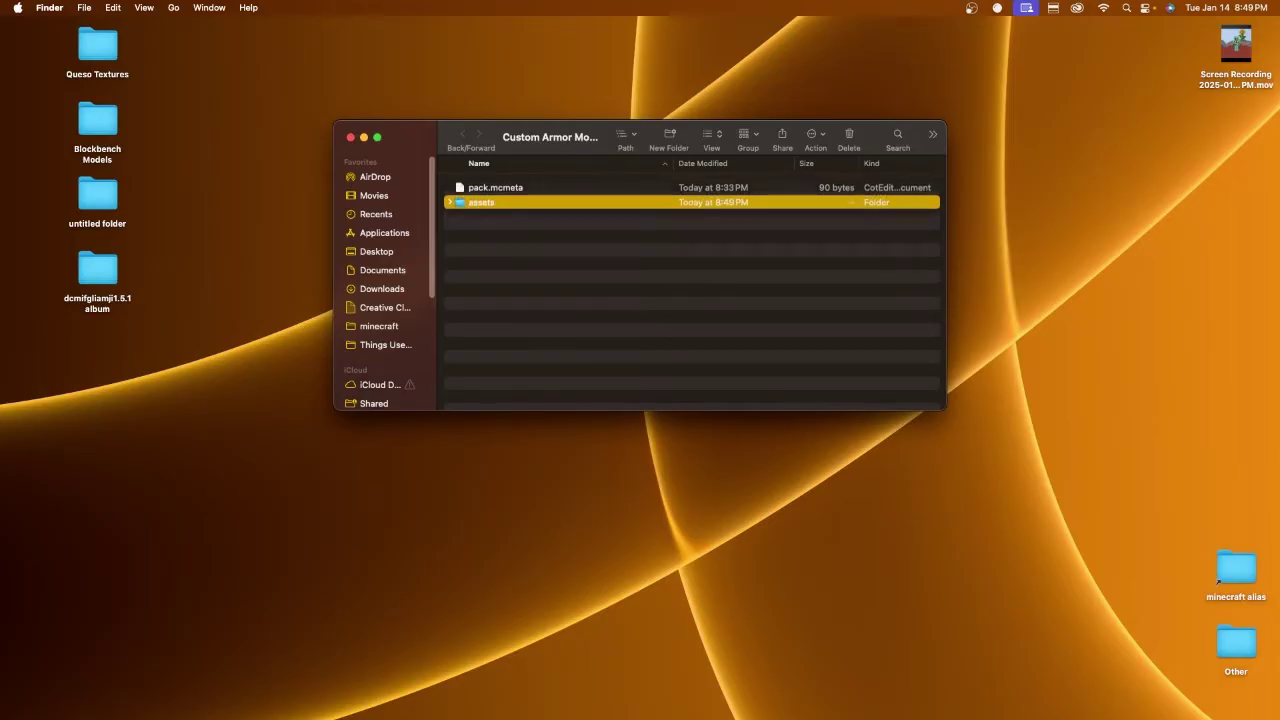
double_click(653, 186)
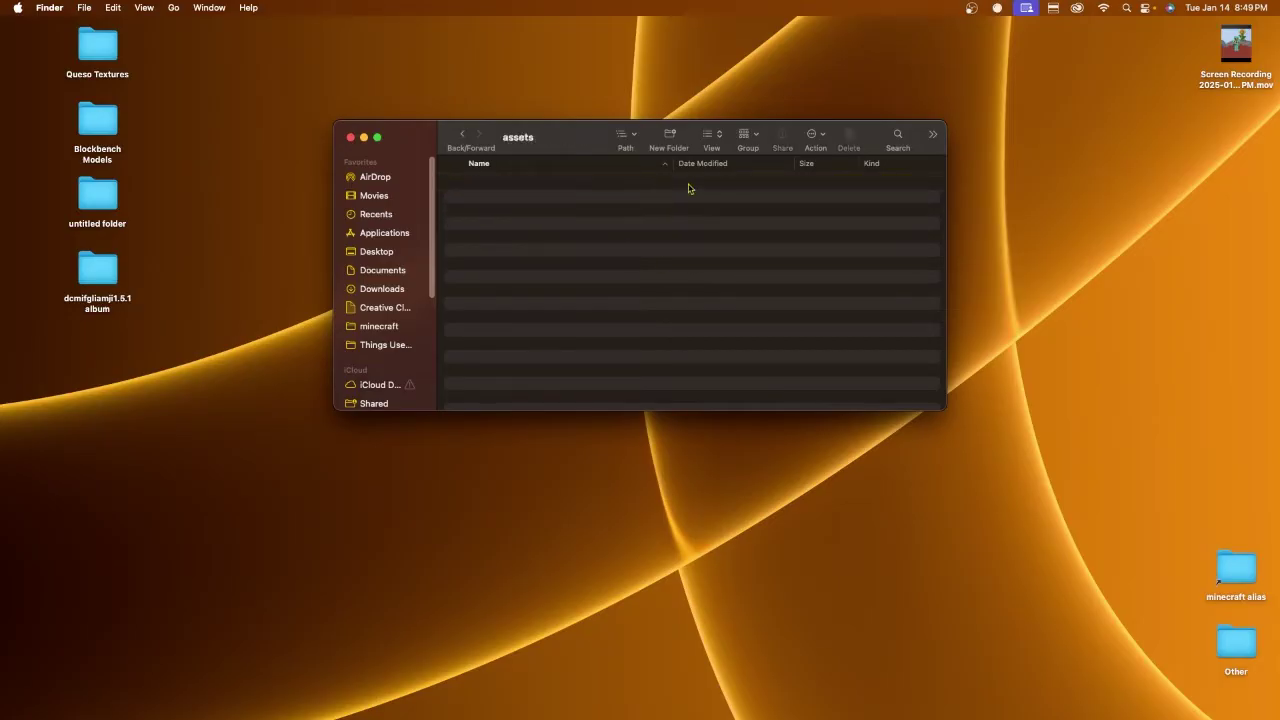
- Create a minecraft folder inside assets and open it
click(668, 137)
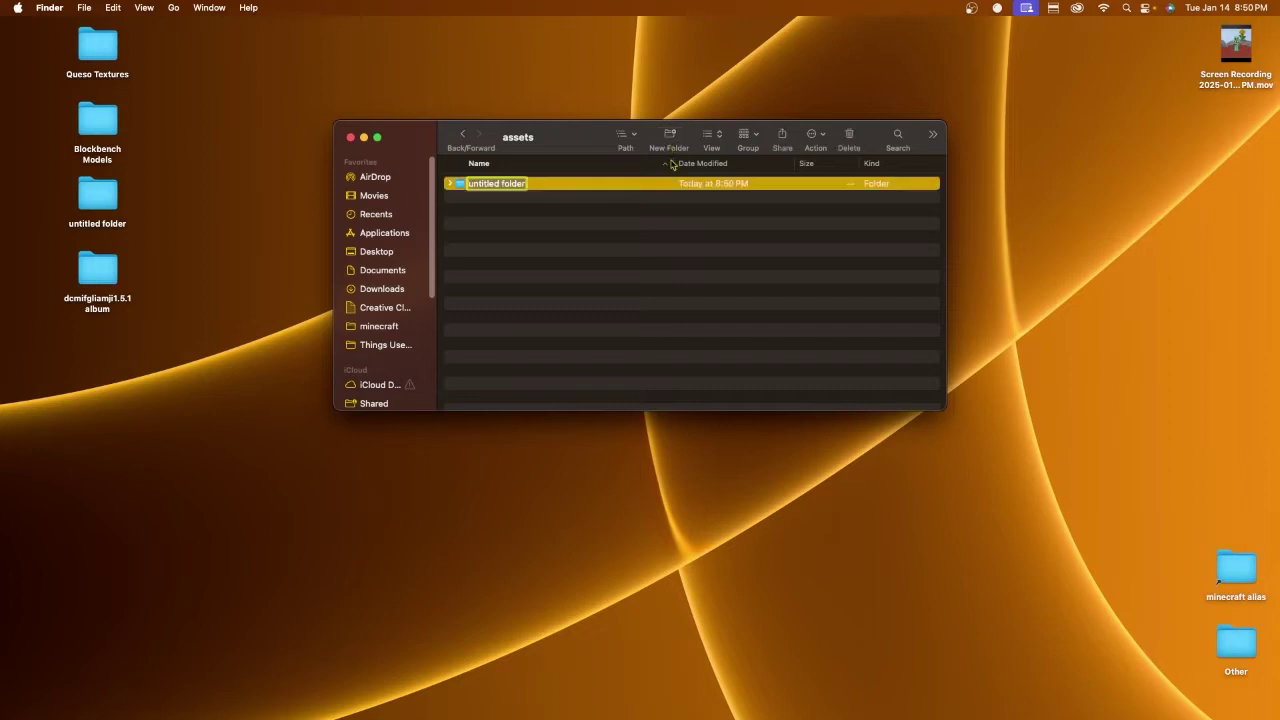
text(minecraft)
key(Return)
double_click(640, 190)
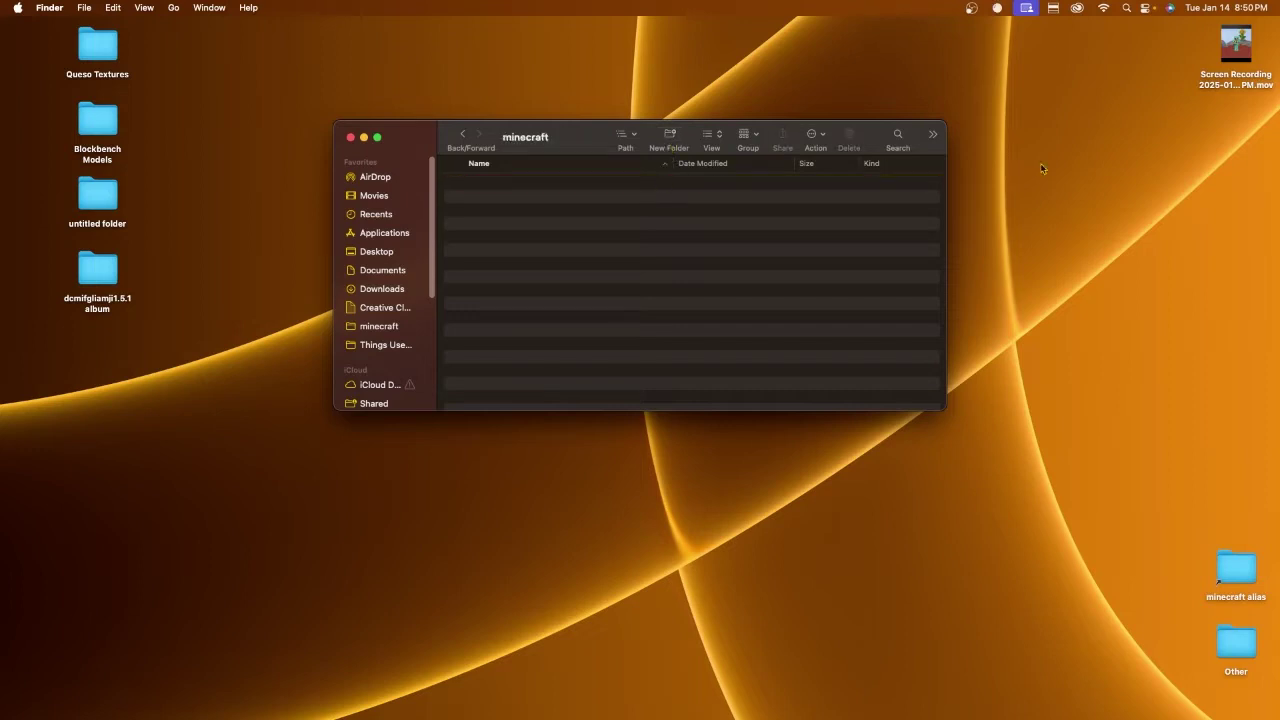
- Create emf and optifine folders inside minecraft
click(668, 135)
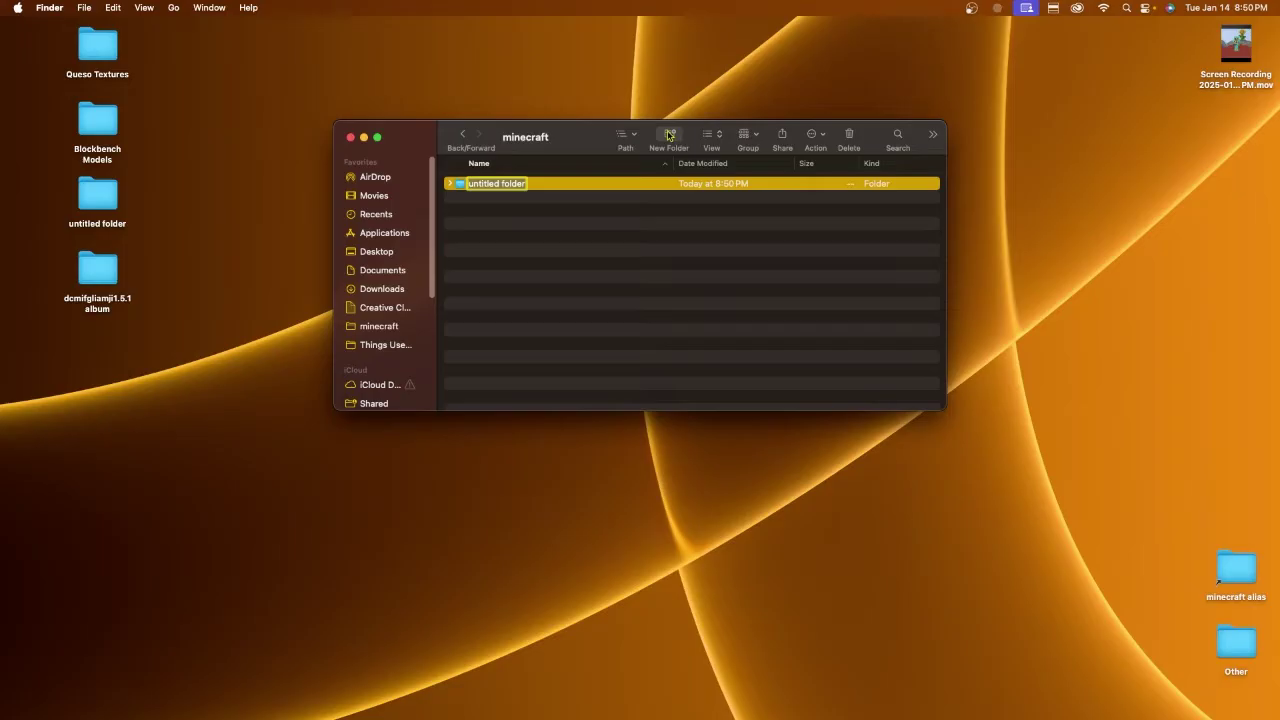
text(em)
key(BackSpace)
key(BackSpace)
text(f)
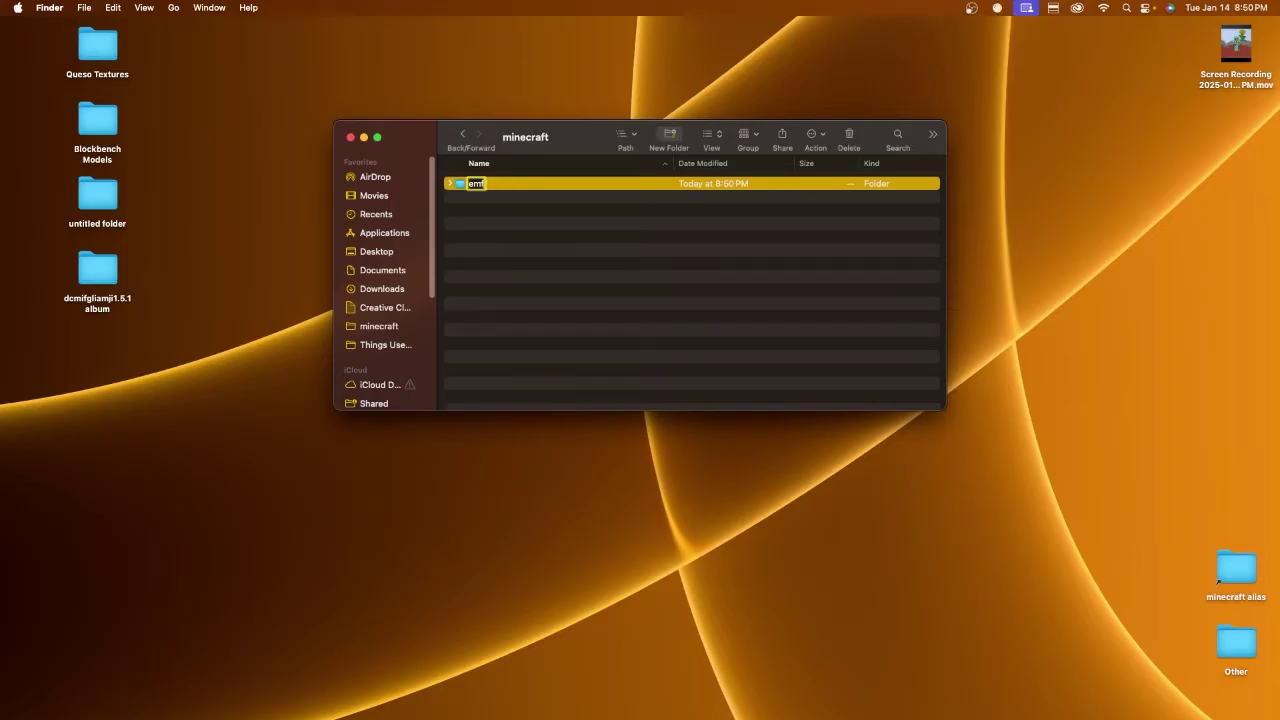
key(Return)
click(706, 262)
click(686, 150)
text(opt)
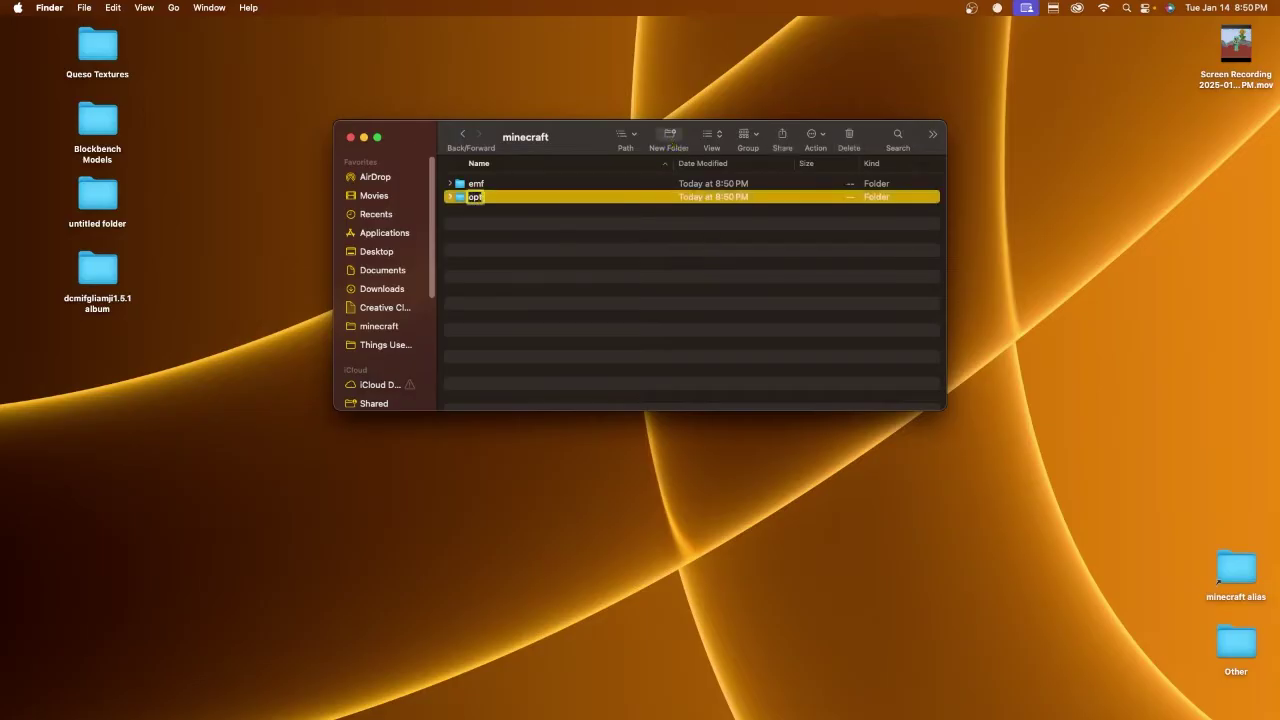
text(ifine)
key(Return)
- Open emf, create a cem folder inside it, and open cem
double_click(551, 184)
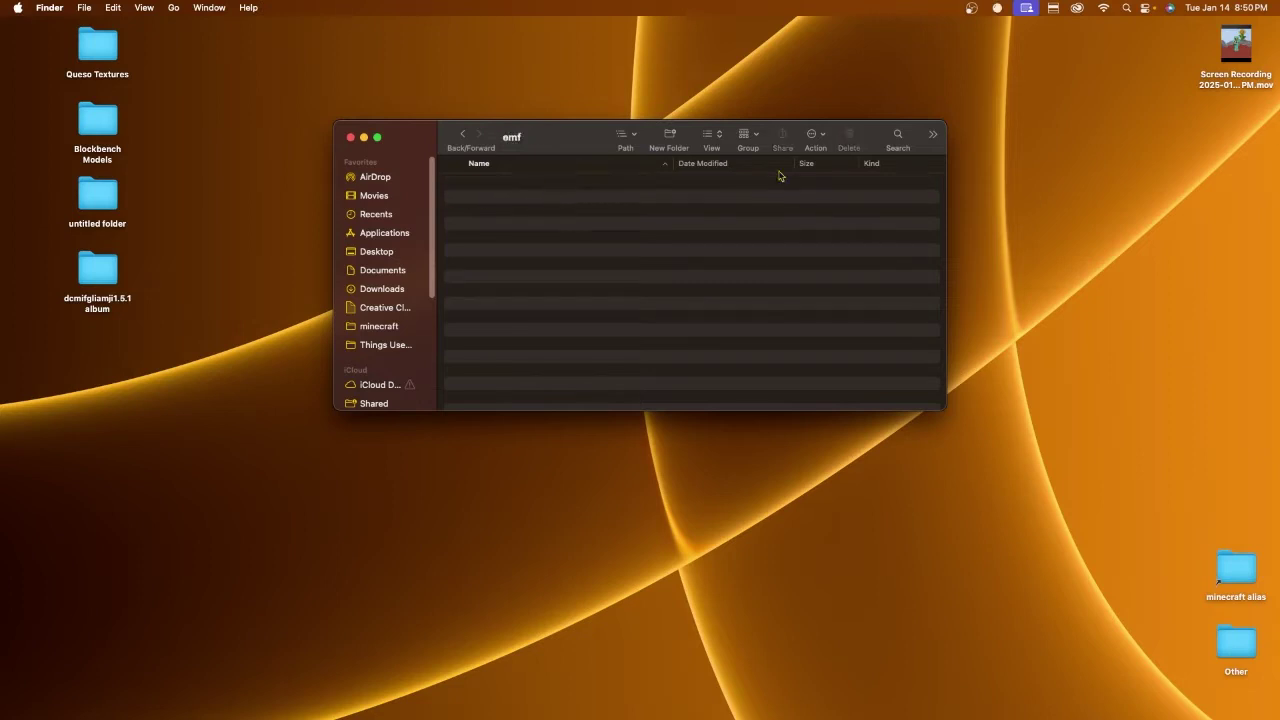
click(669, 135)
text(cem)
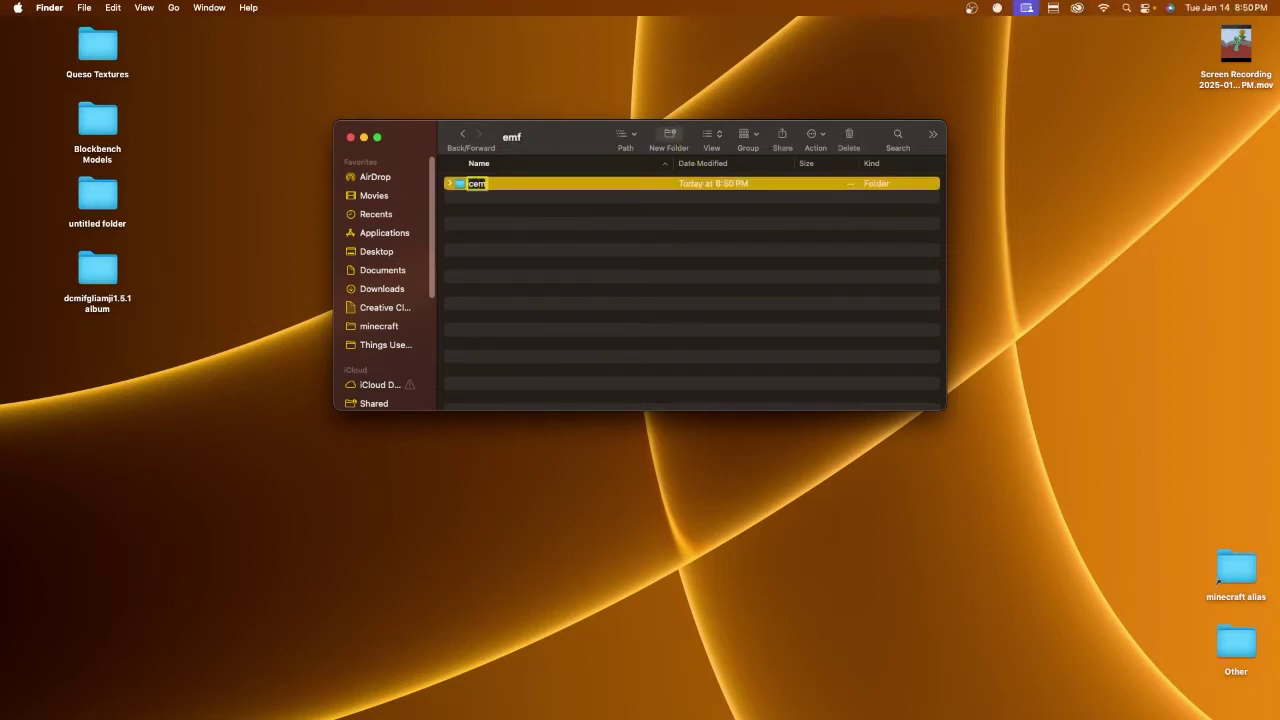
key(Return)
key(super+Down)
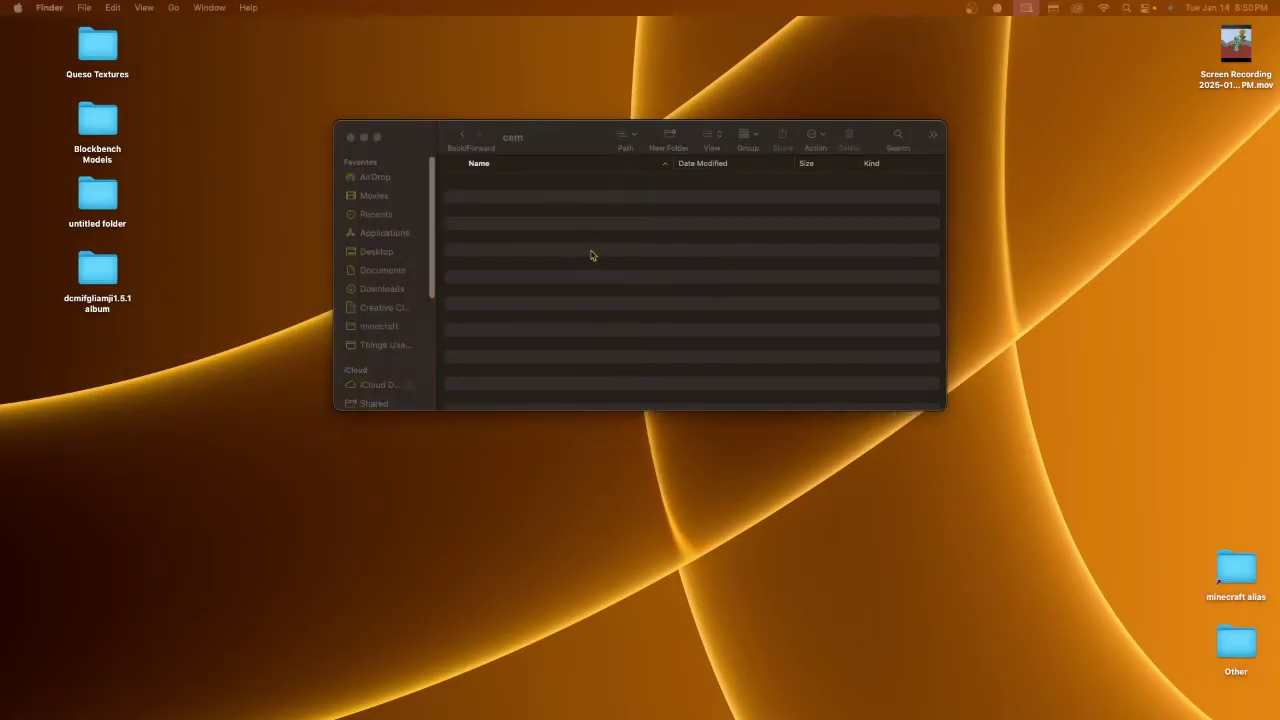
- Go back up to the minecraft folder using the path popup
click(563, 192)
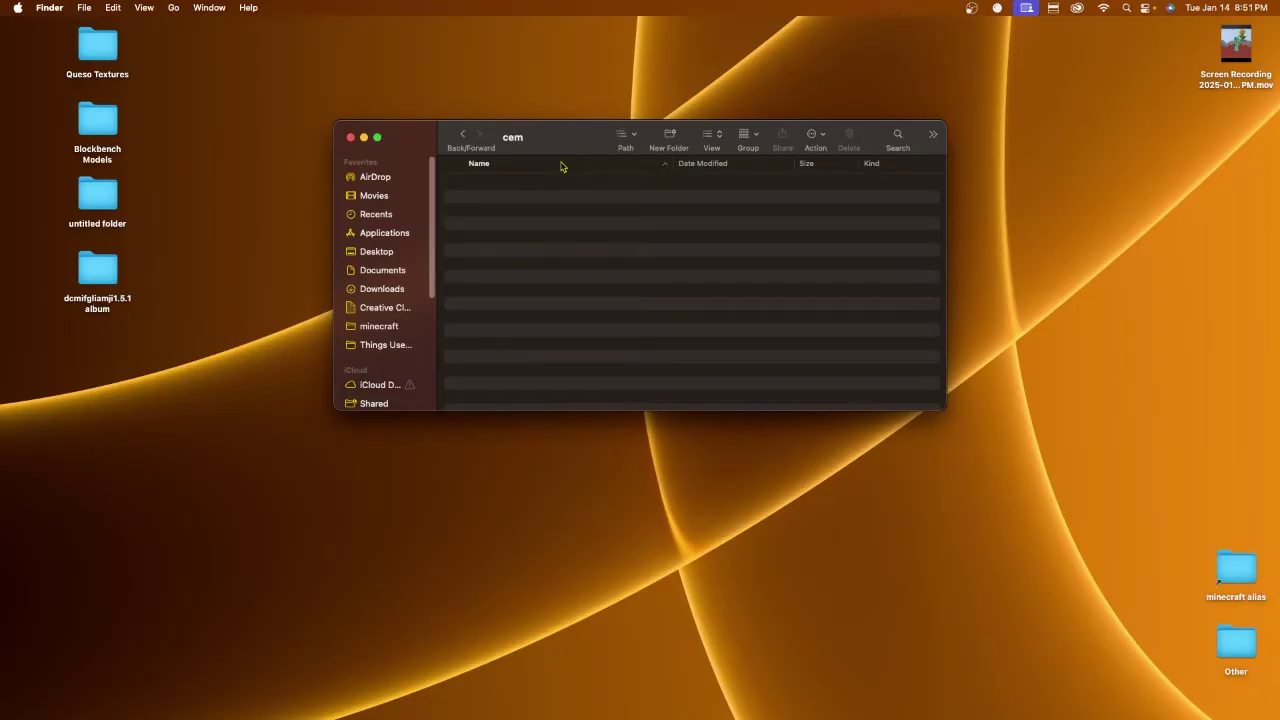
click(625, 134)
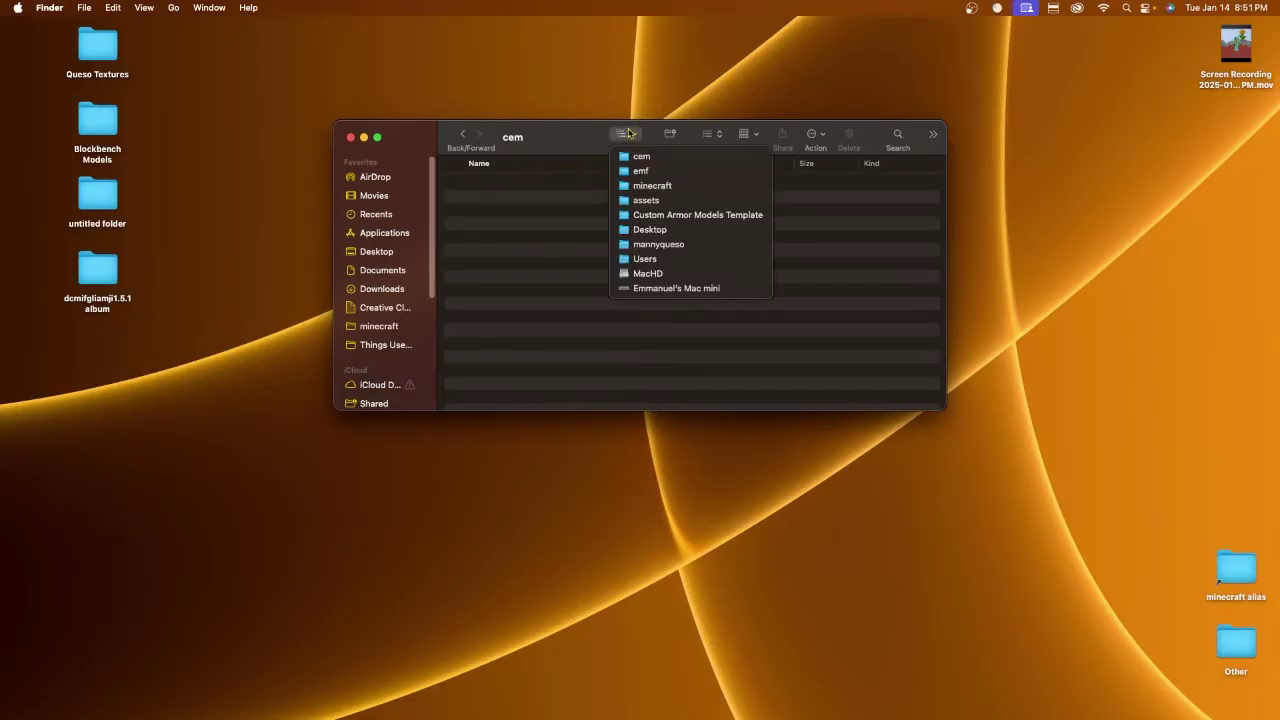
click(704, 187)
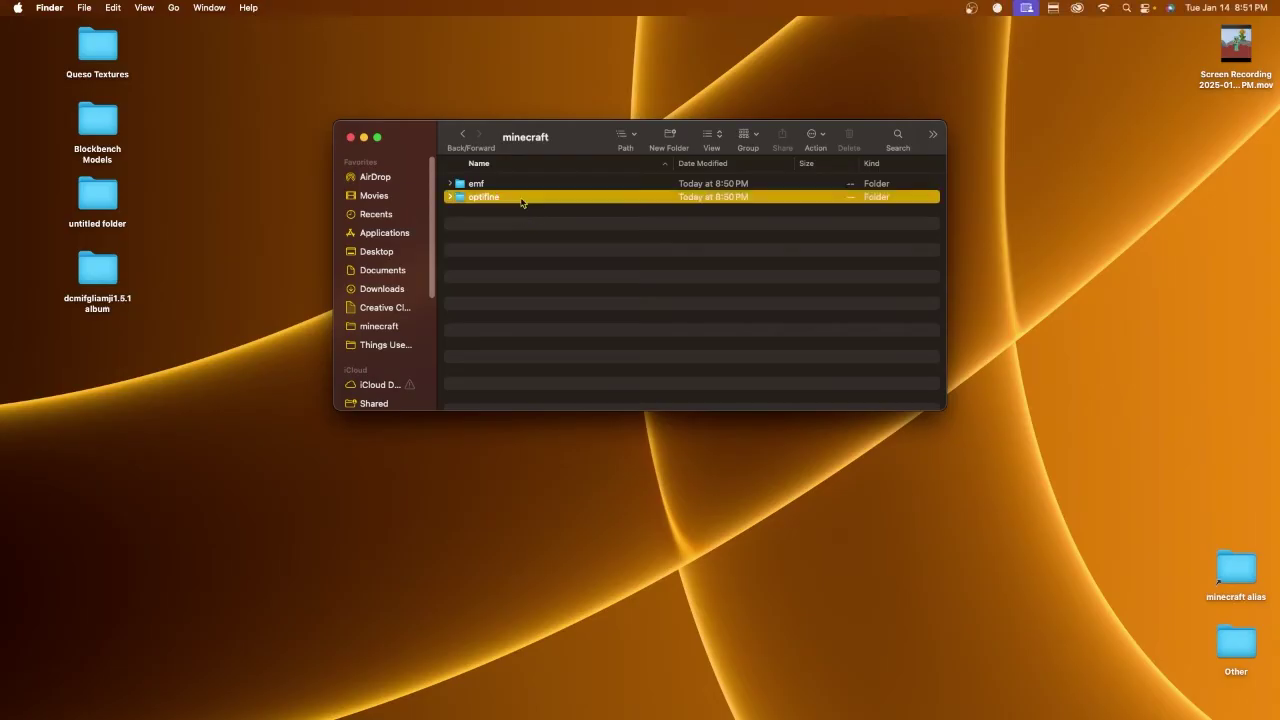
- Create a cit folder inside optifine, open it, and start a new untitled subfolder
double_click(524, 199)
click(671, 137)
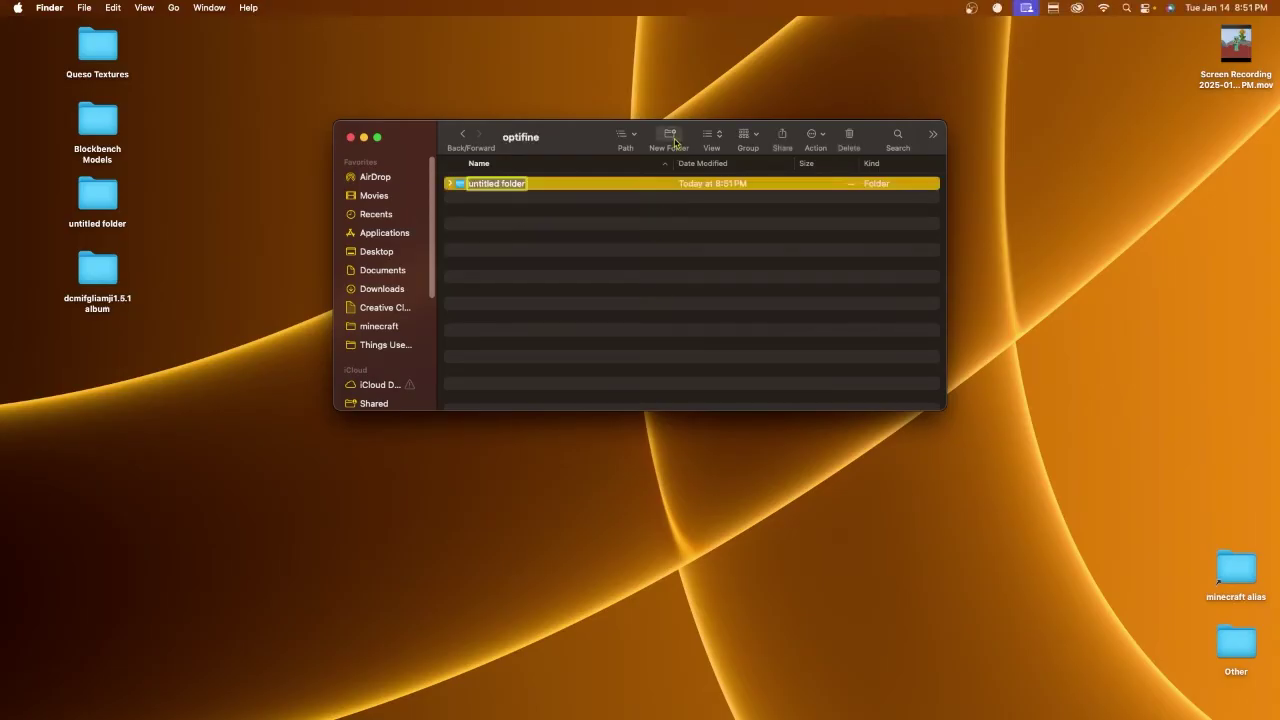
text(cit)
key(Return)
key(super+Down)
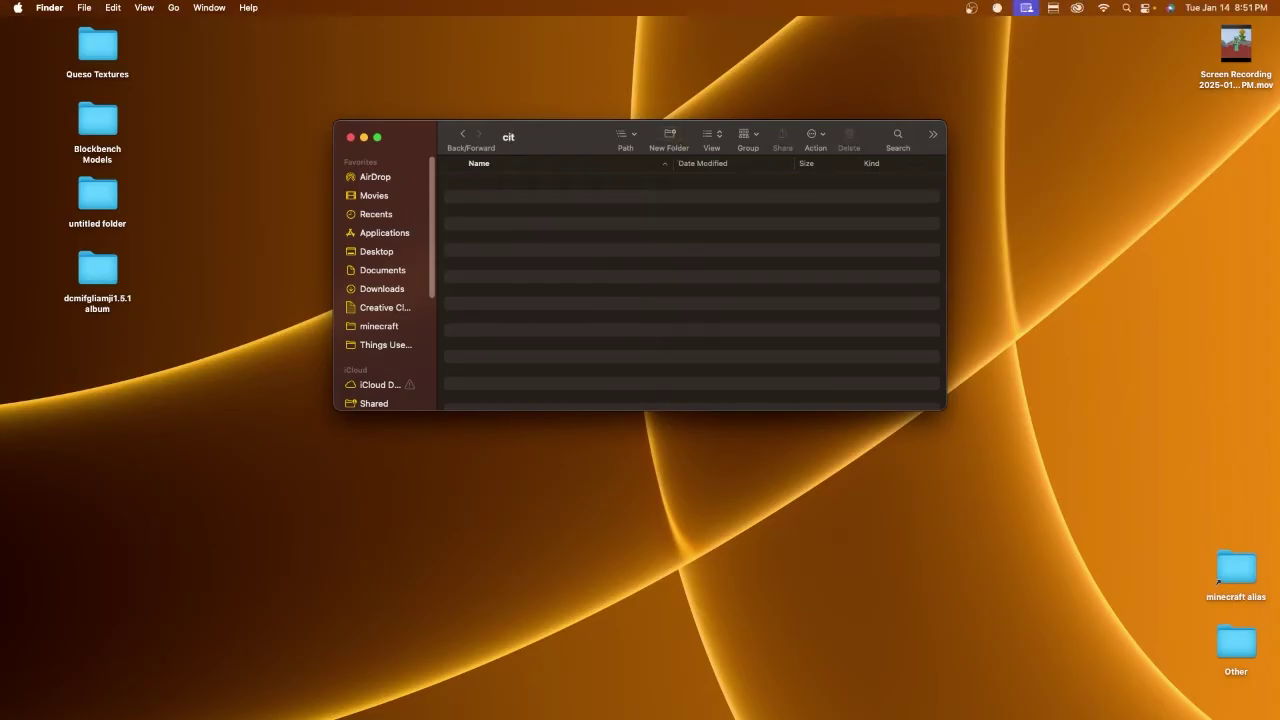
click(668, 137)
click(668, 137)
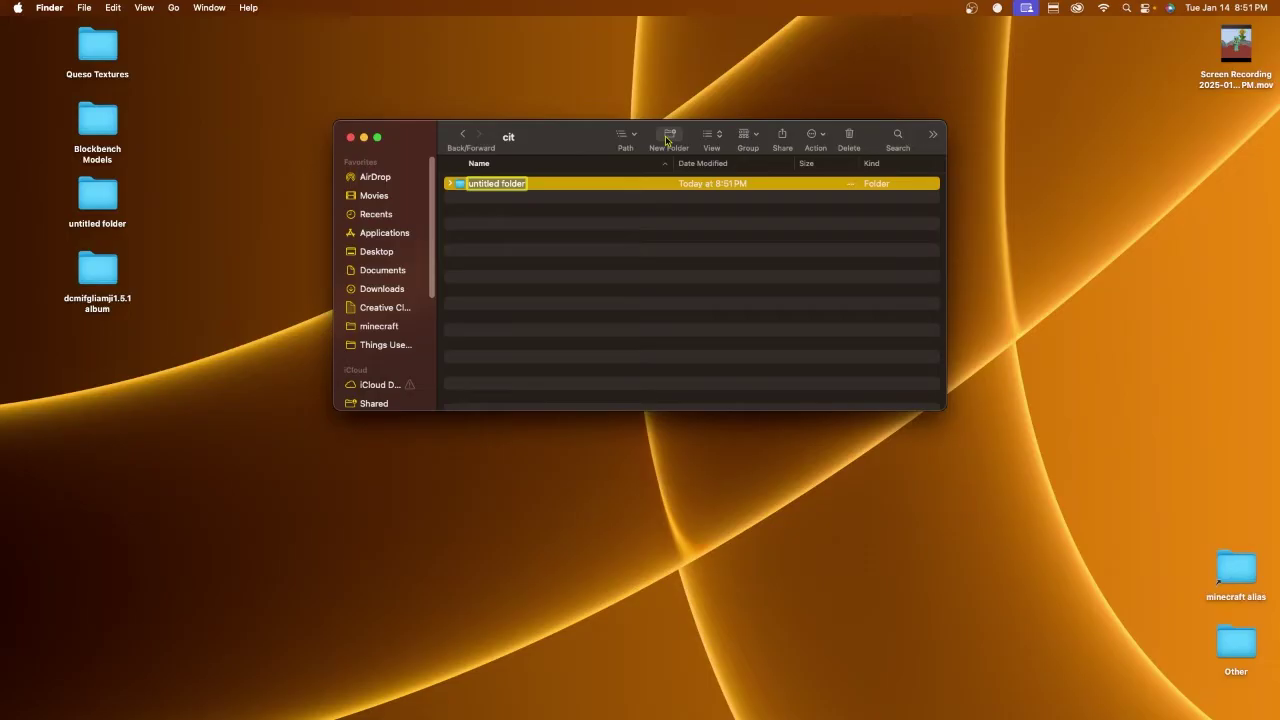
- Name the new folder additions, then create and open a gems folder inside it
text(additions)
key(Return)
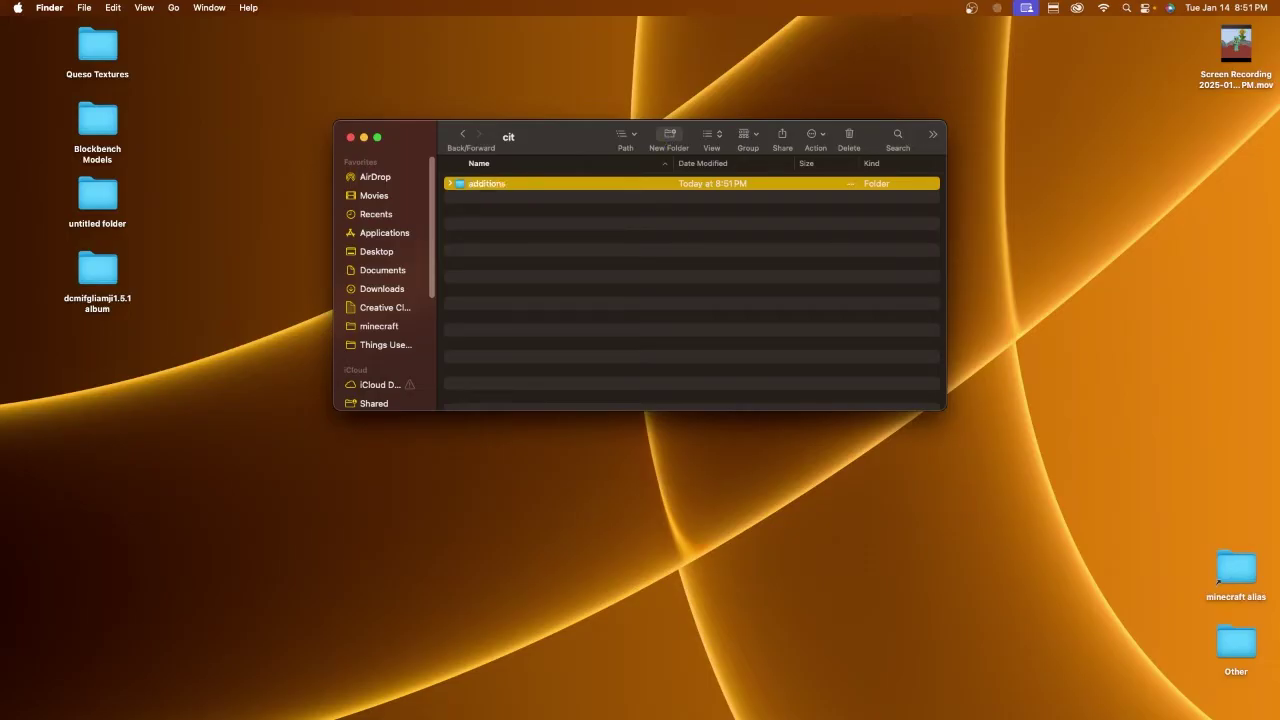
double_click(578, 183)
click(670, 134)
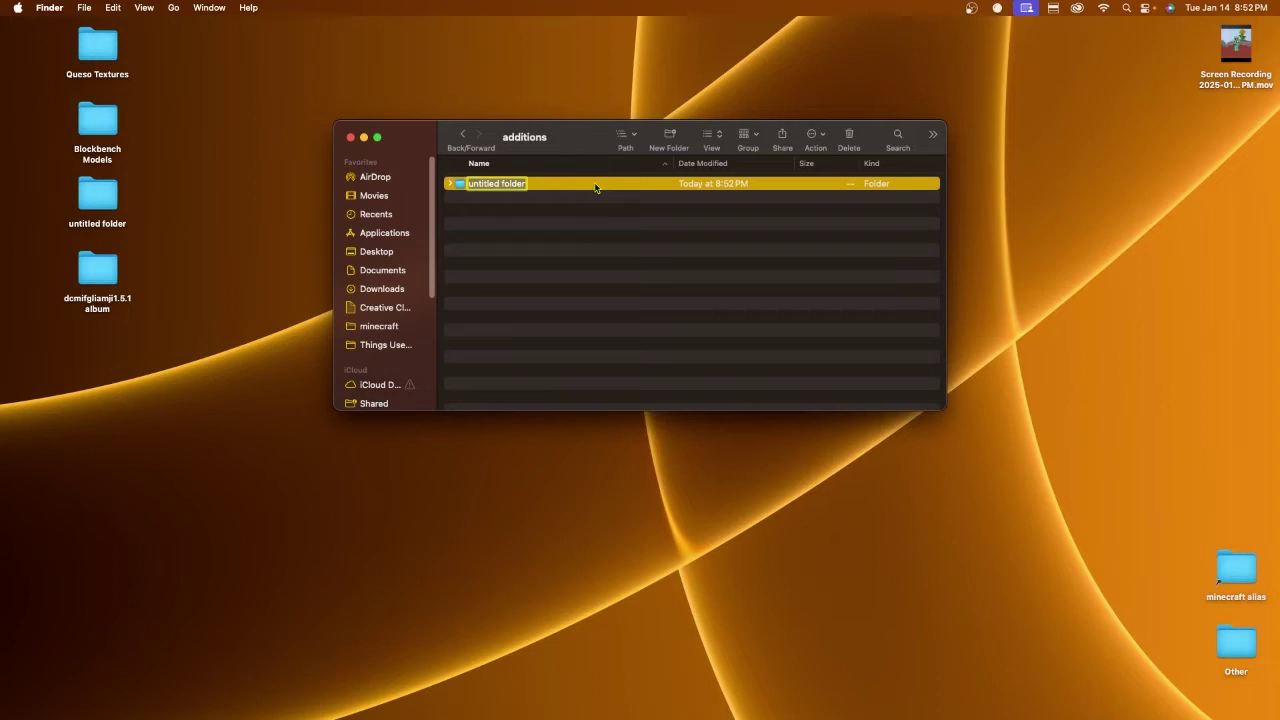
text(gems)
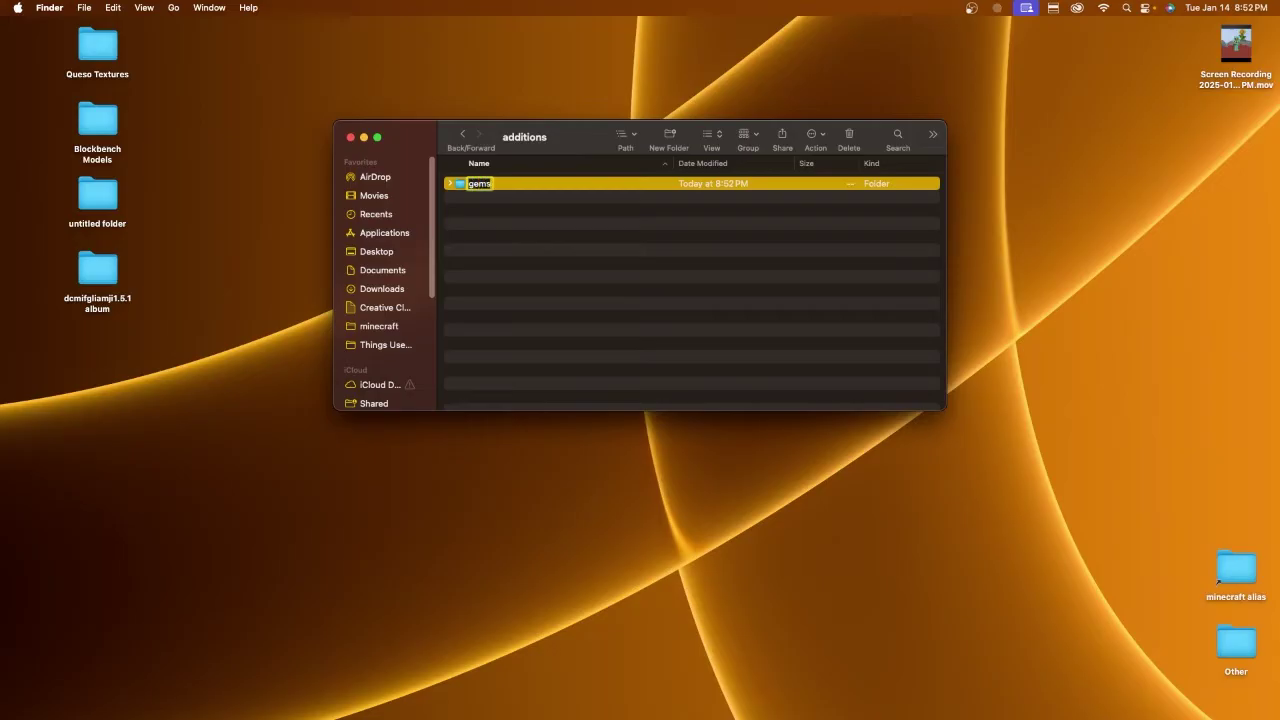
key(Return)
double_click(605, 185)
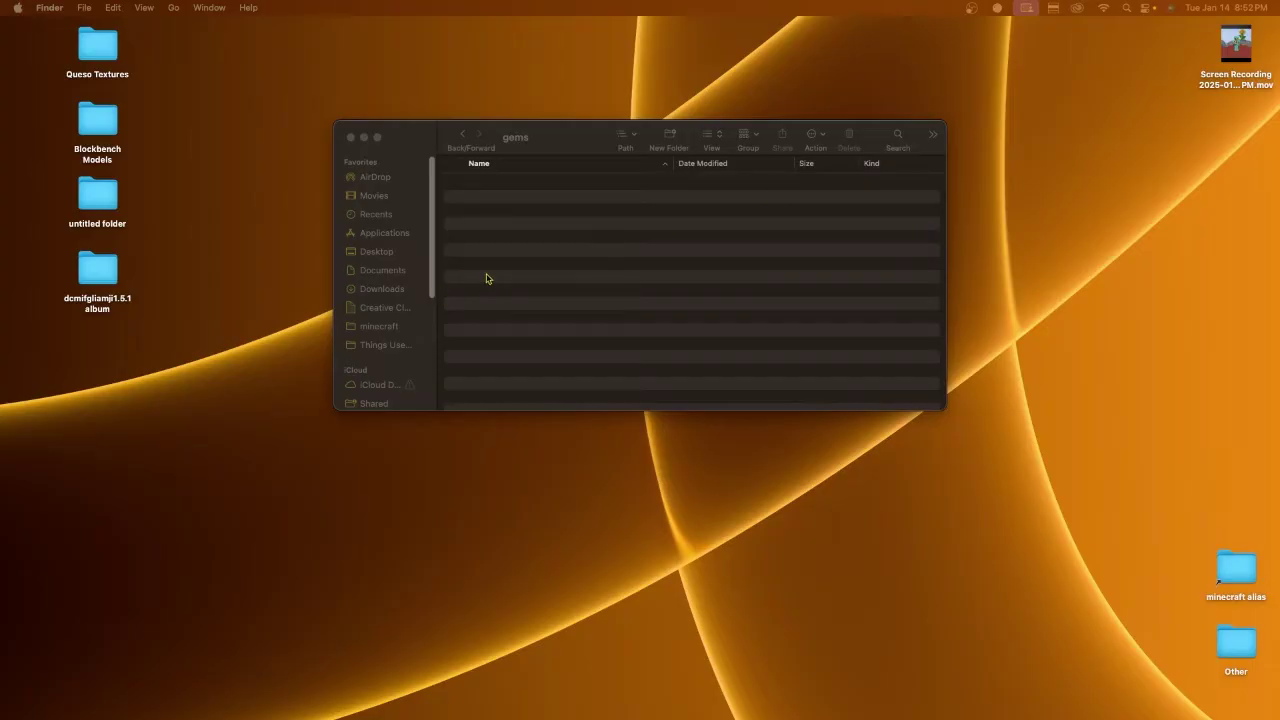
- Jump back to the minecraft folder, close the Finder window, and launch Blockbench
click(632, 137)
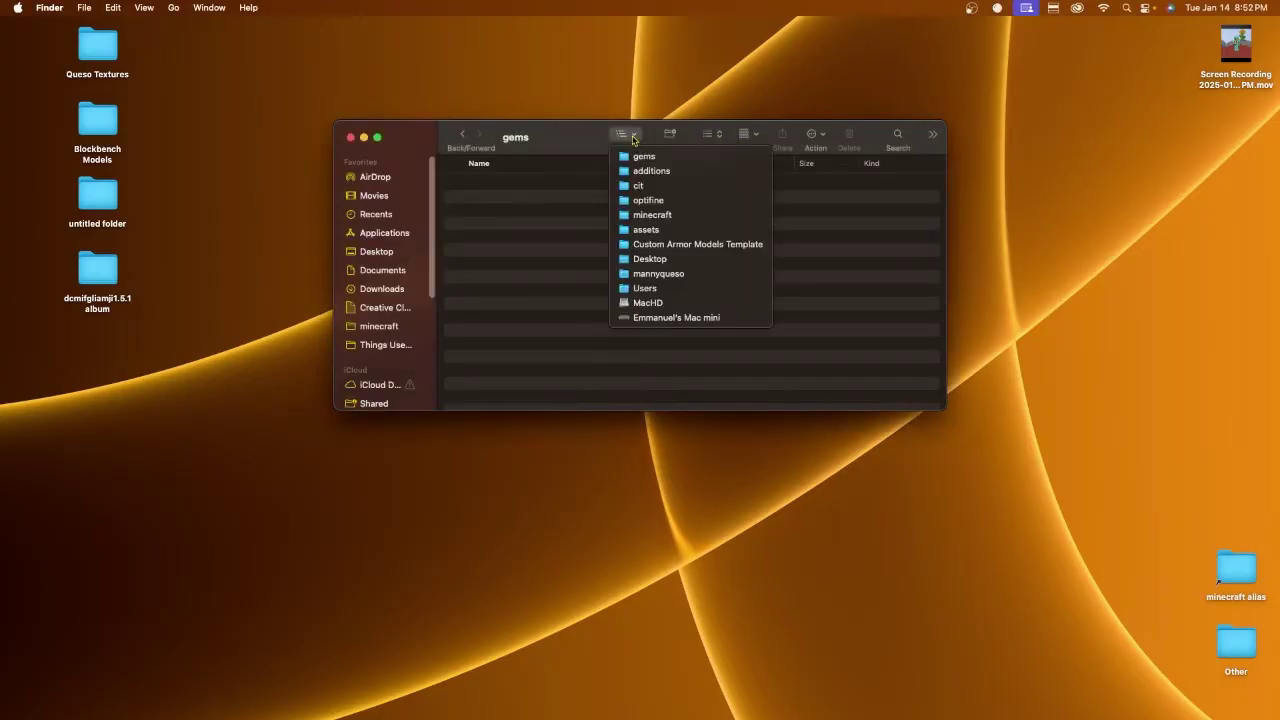
click(652, 214)
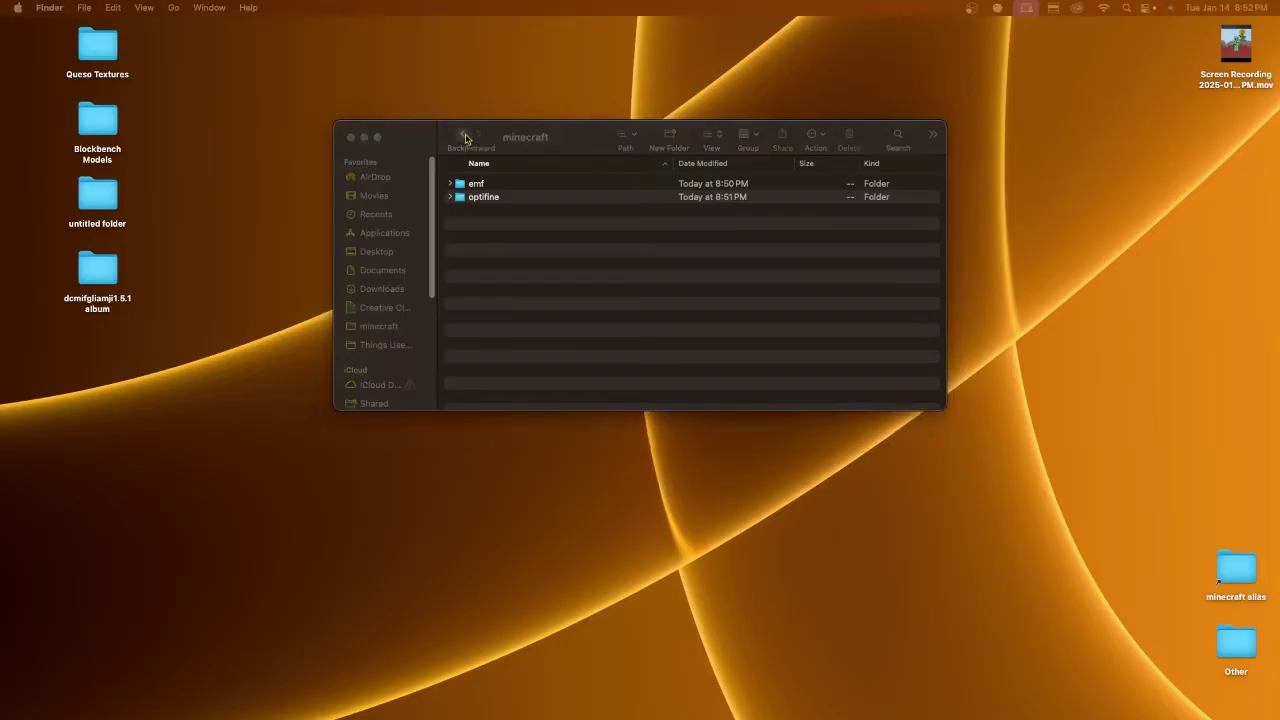
click(351, 137)
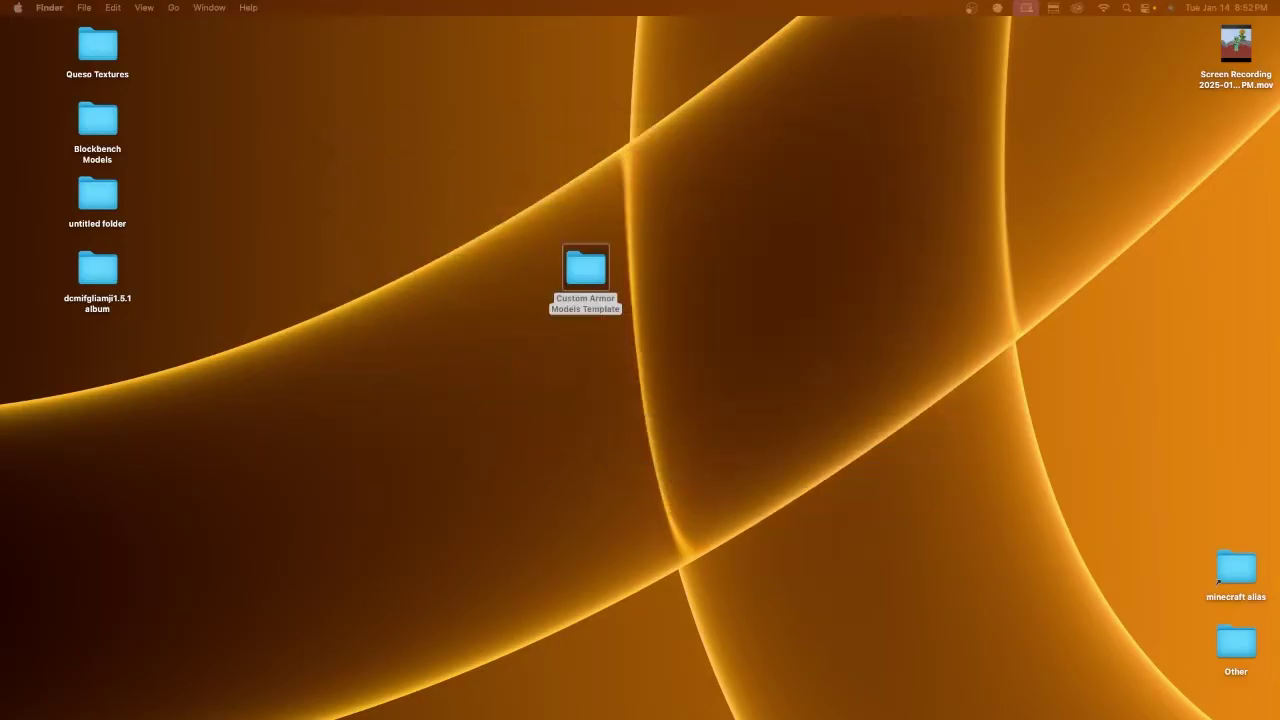
click(430, 686)
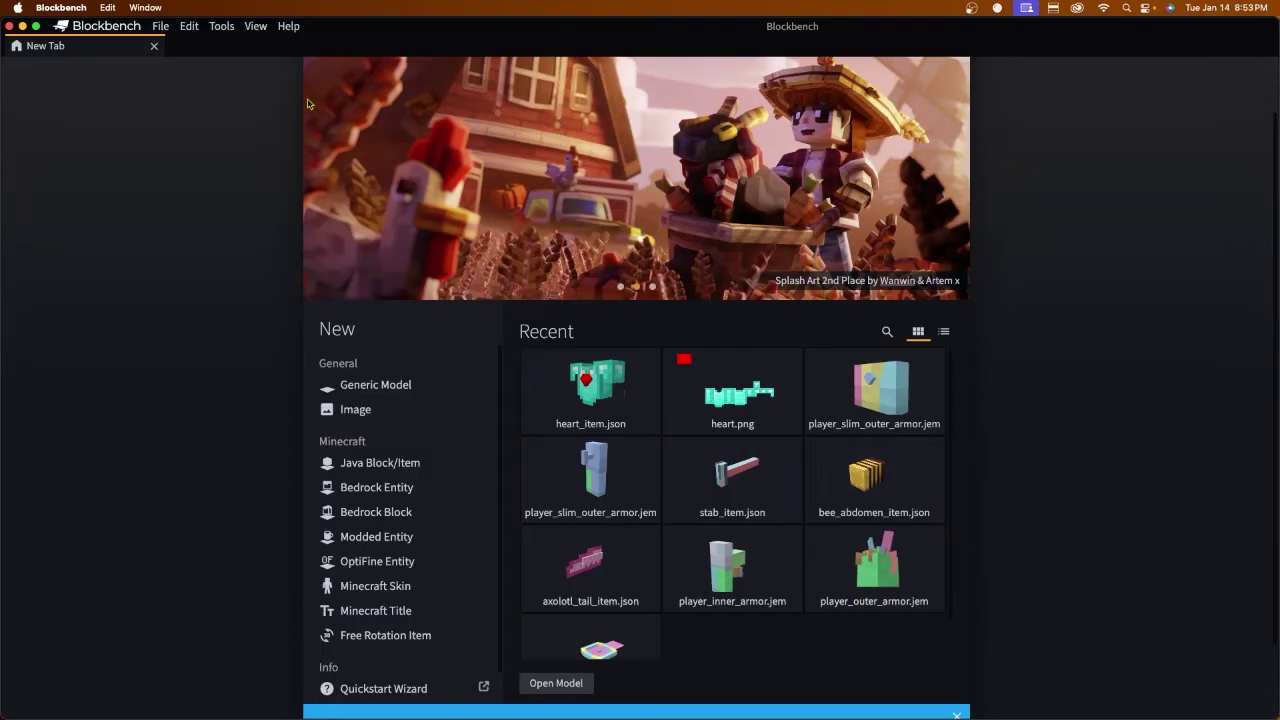
- Find 'cem tem' among the available plugins and install CEM Template Loader
click(160, 27)
click(186, 164)
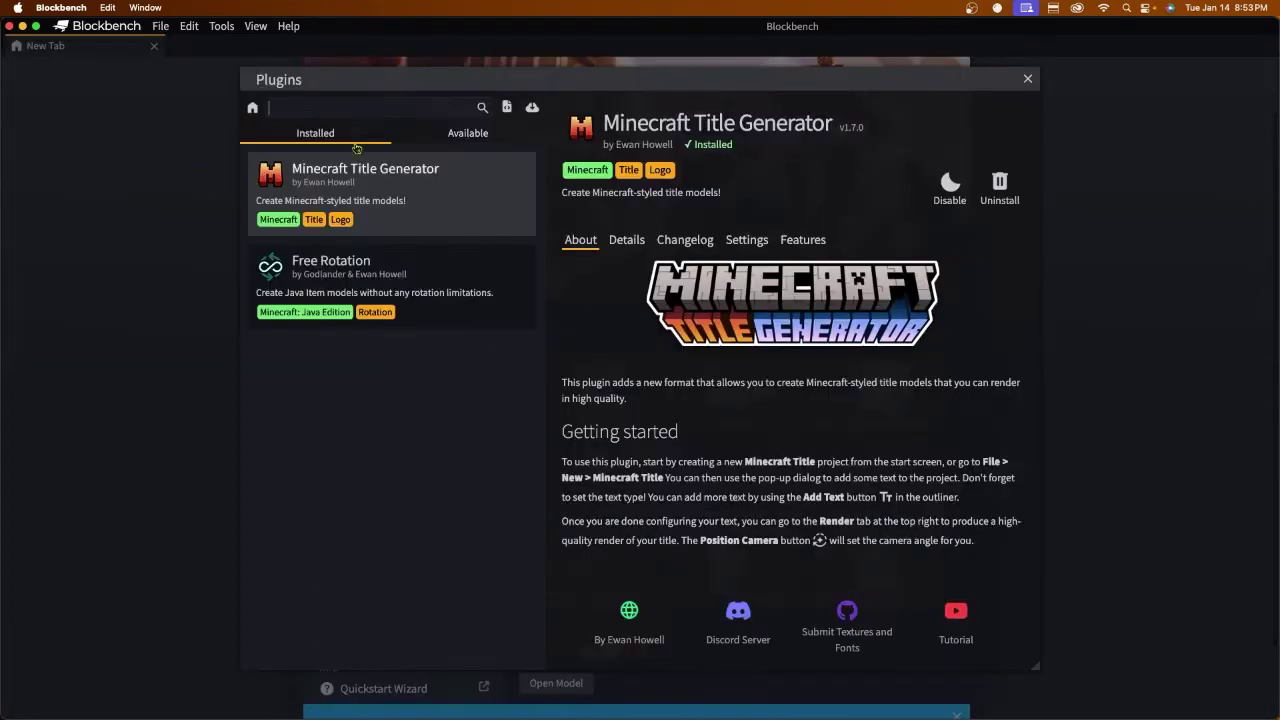
click(455, 135)
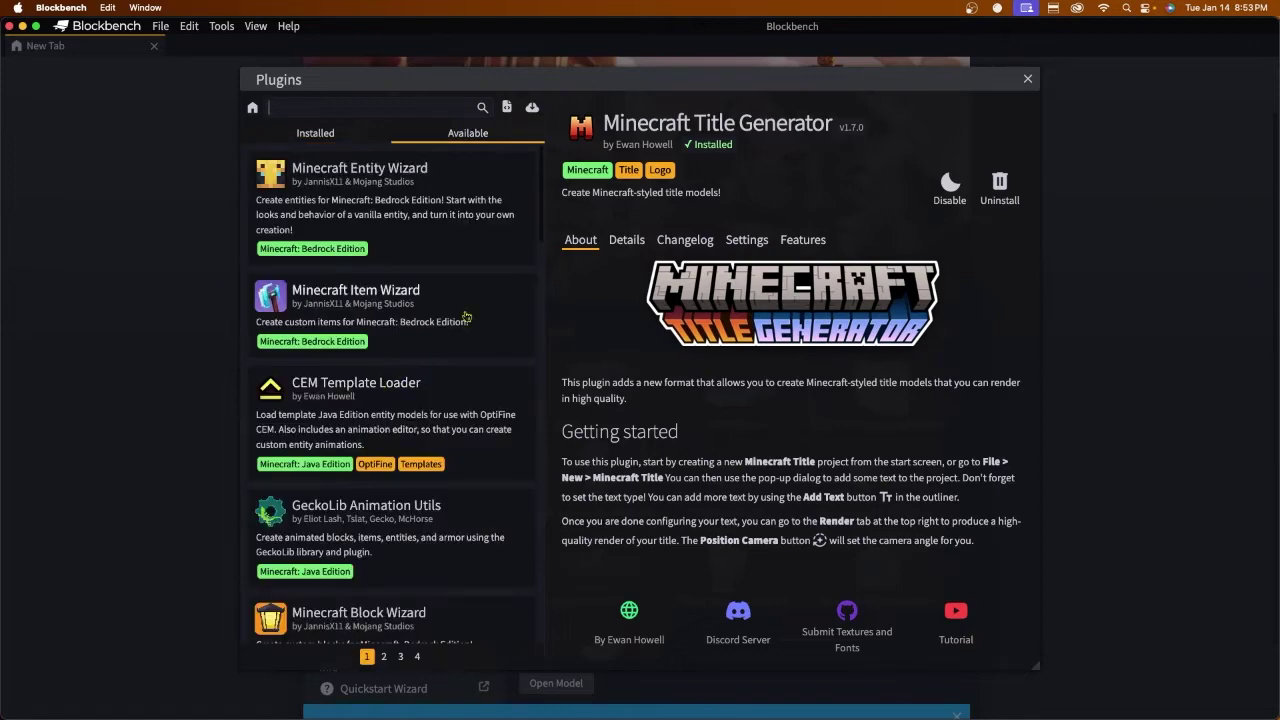
text(cem tem)
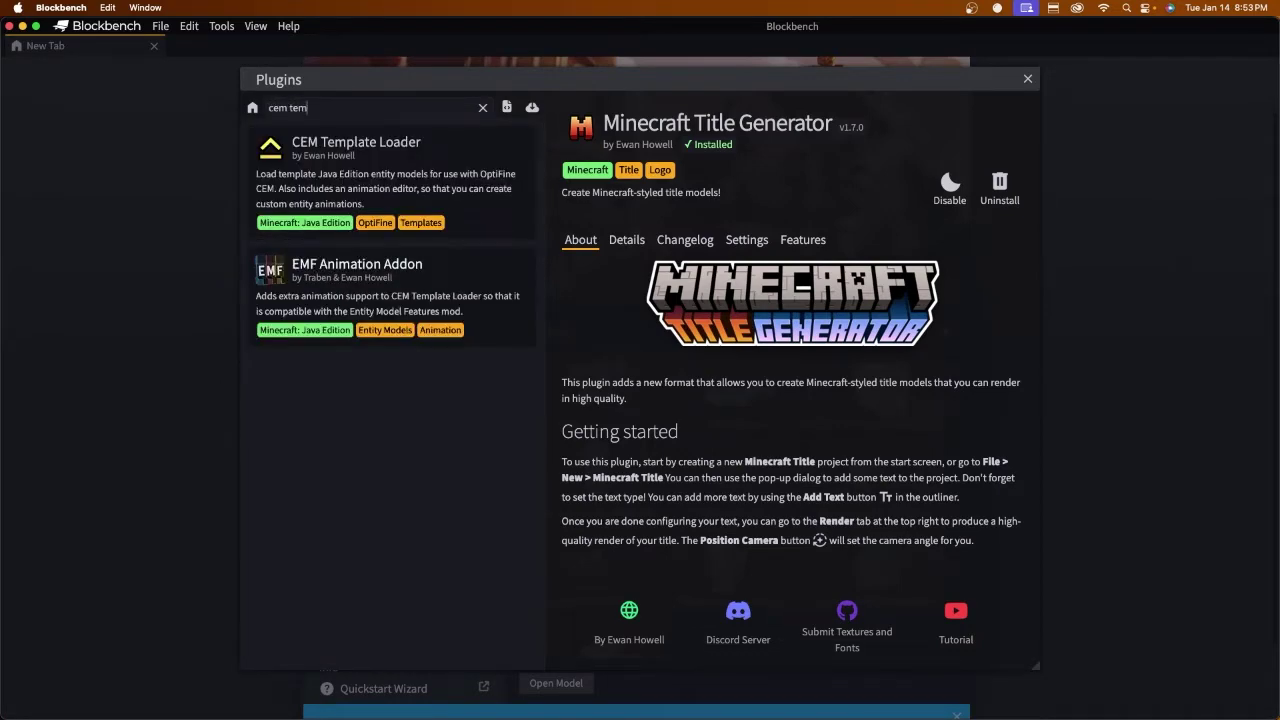
click(382, 148)
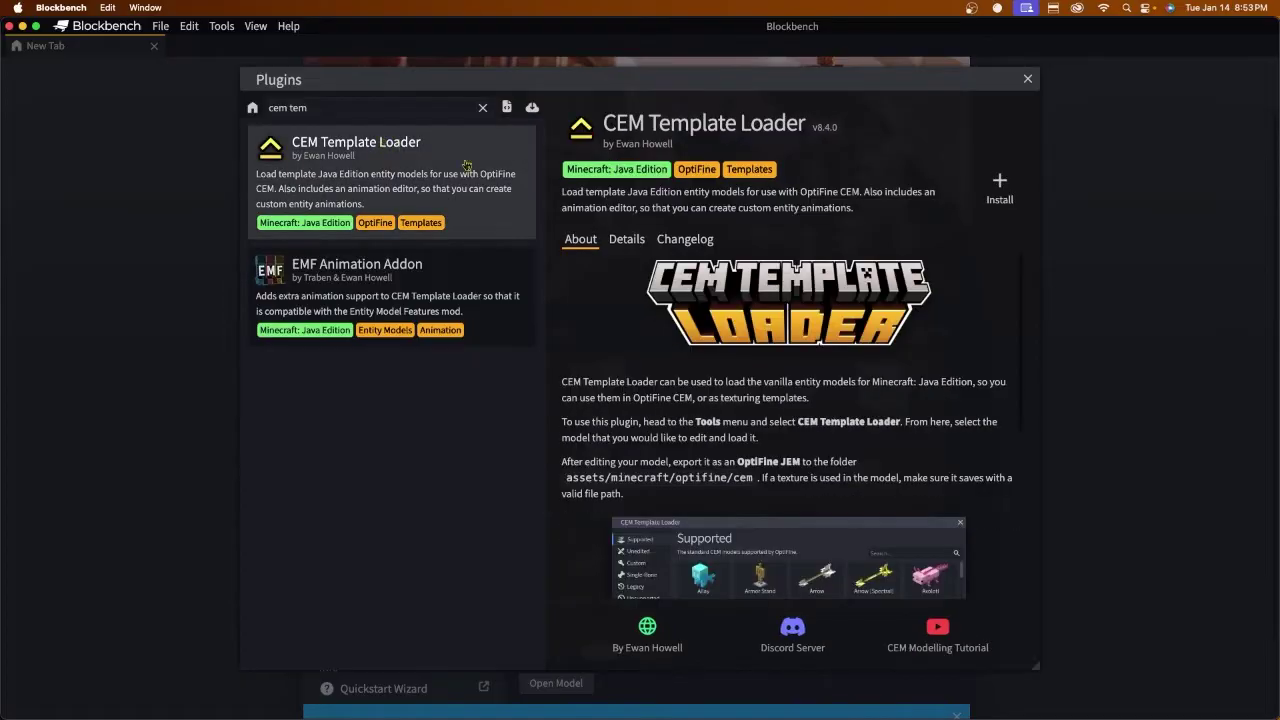
click(1000, 190)
- From the start page's CEM Template Loader, choose the Armor template in the Unsupported models list
click(1027, 79)
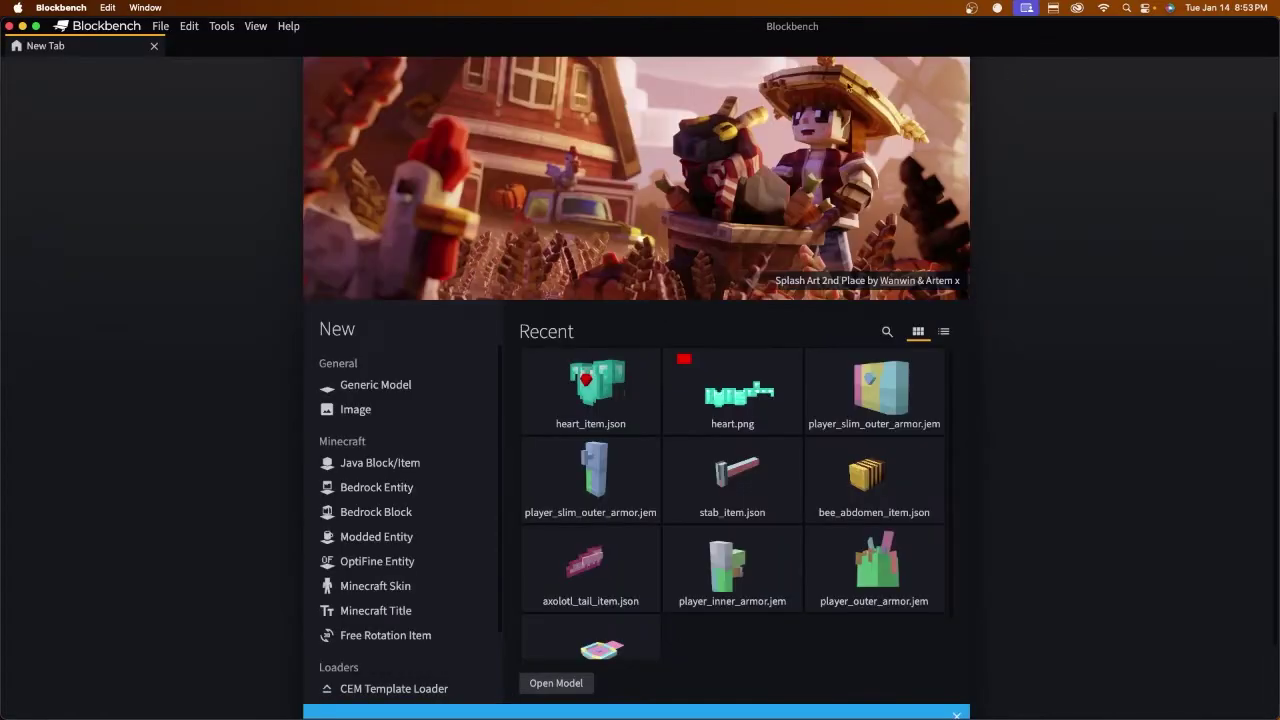
scroll(380, 690, down, 5)
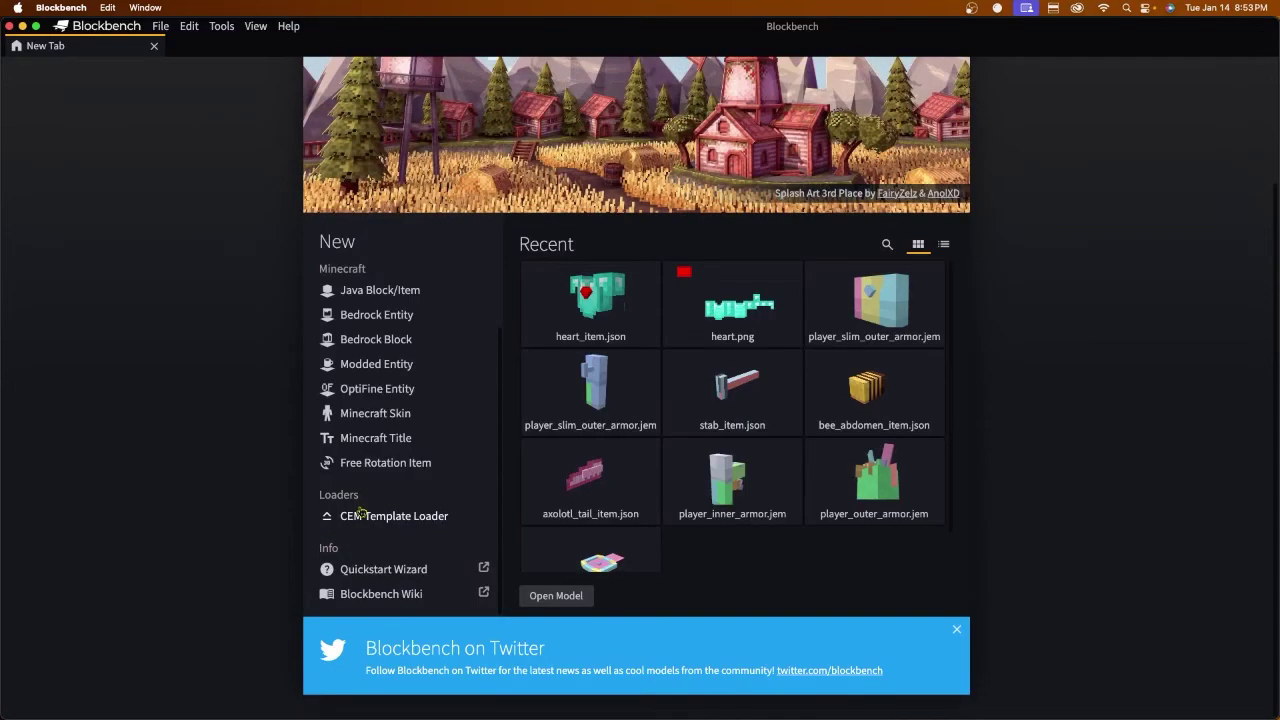
click(366, 518)
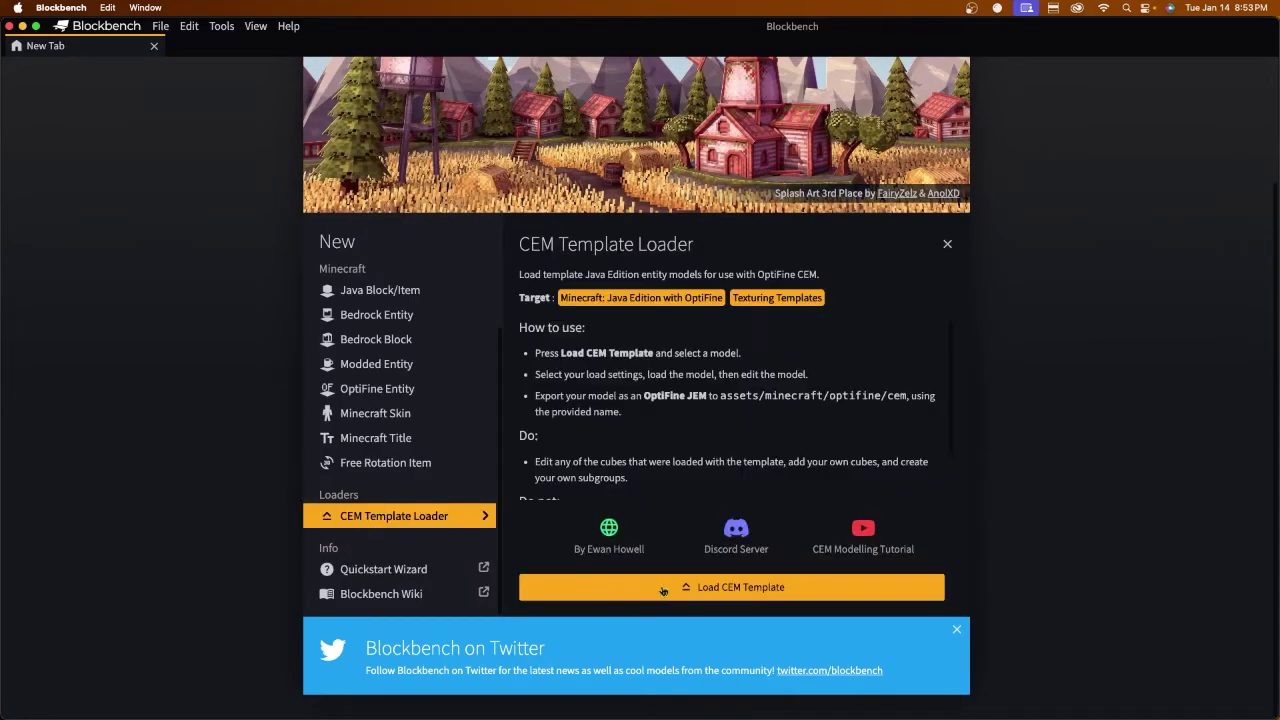
click(780, 592)
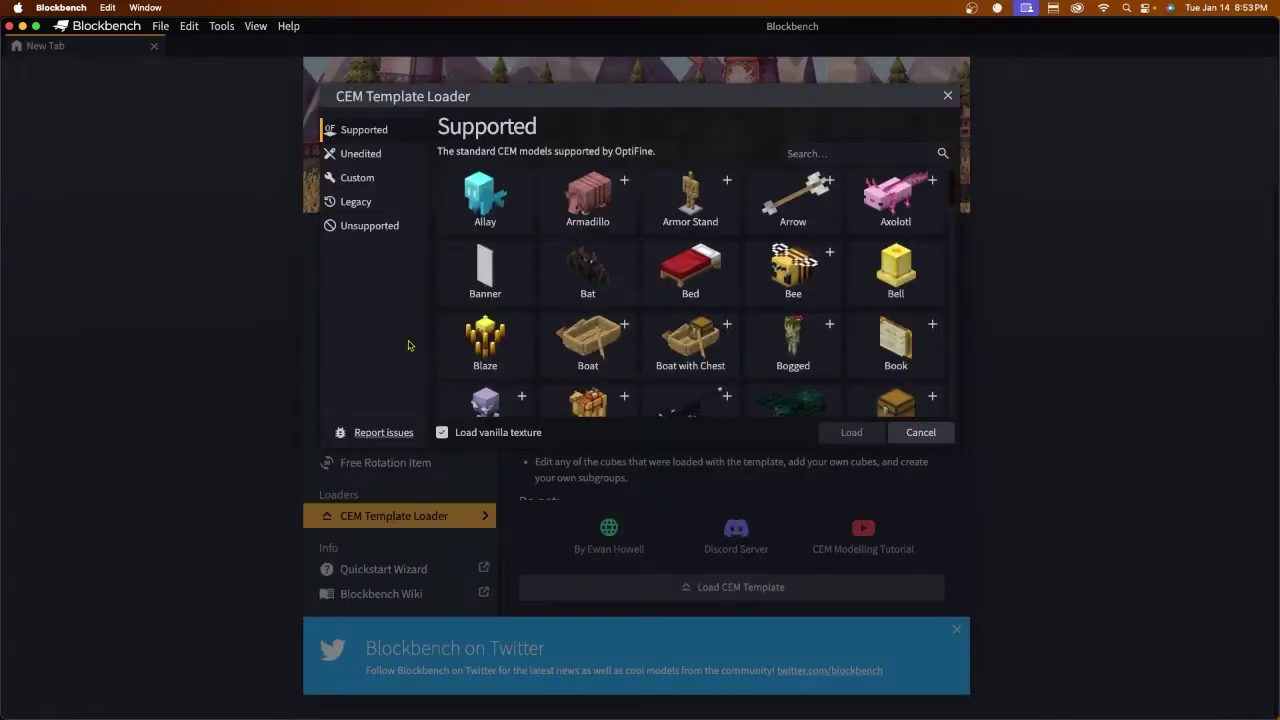
click(345, 227)
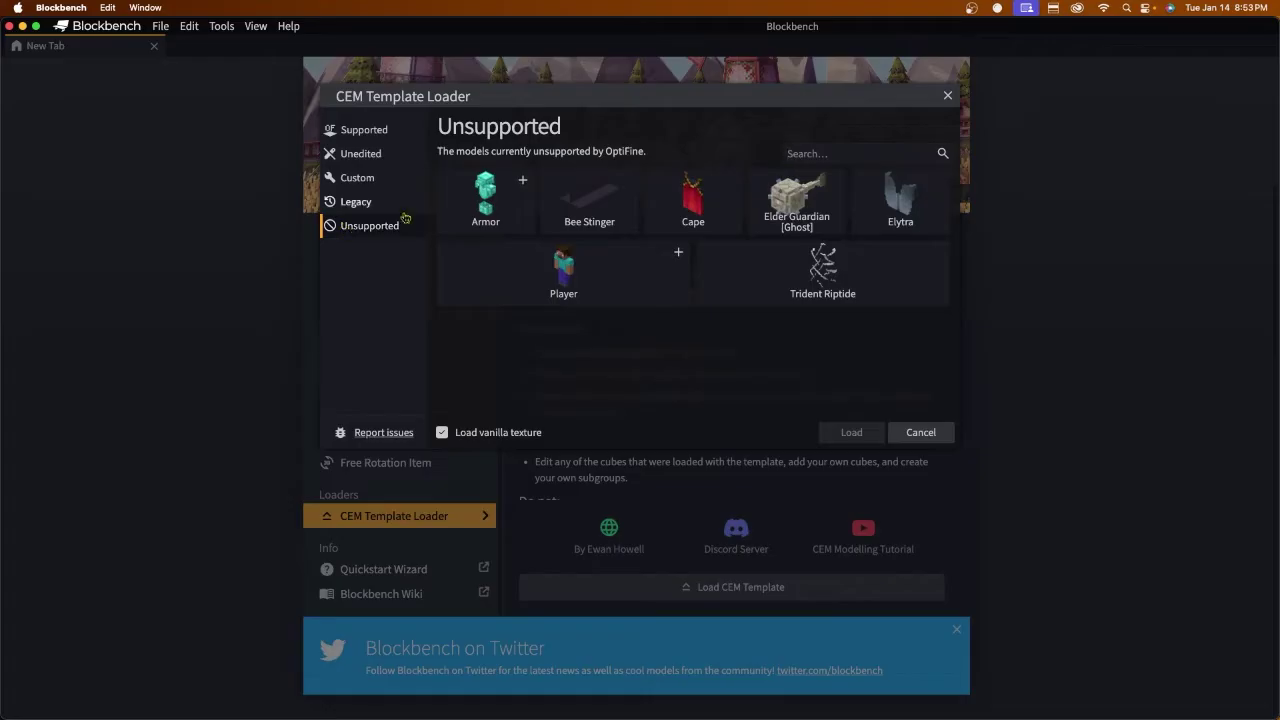
click(526, 182)
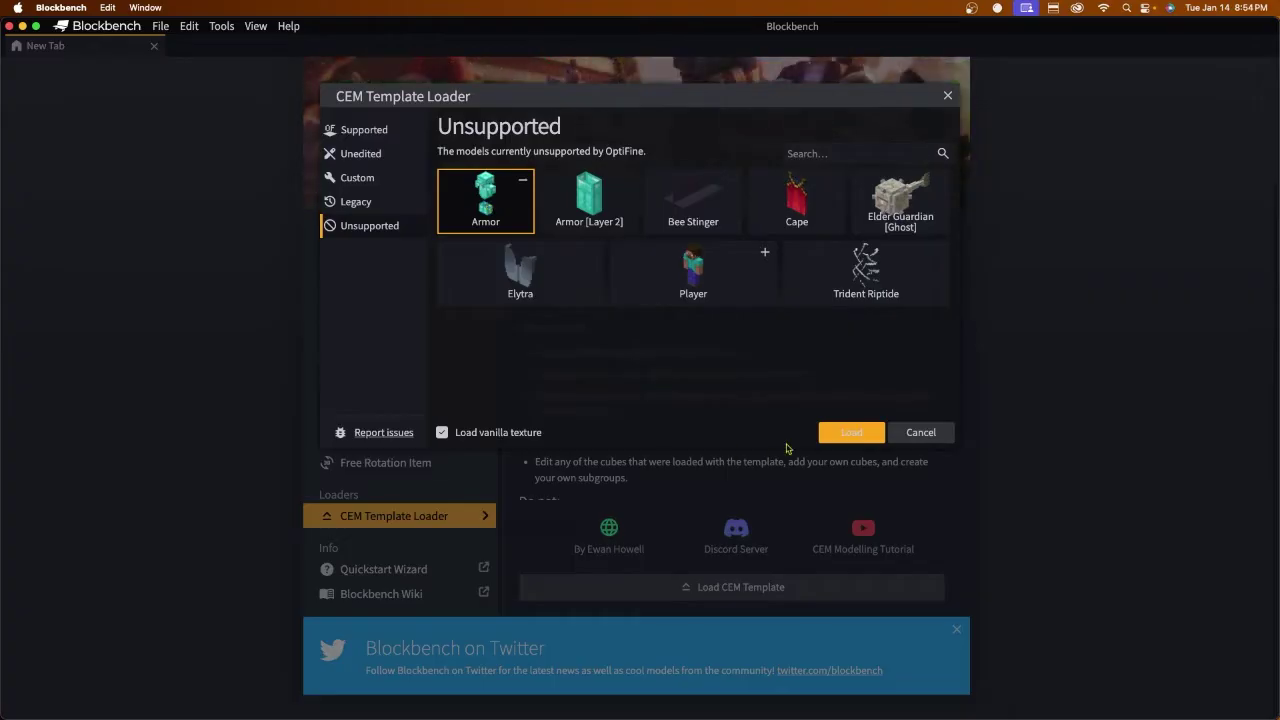
- Load the armor_layer_1 template, then delete its head, left_shoe and right_shoe groups
click(852, 433)
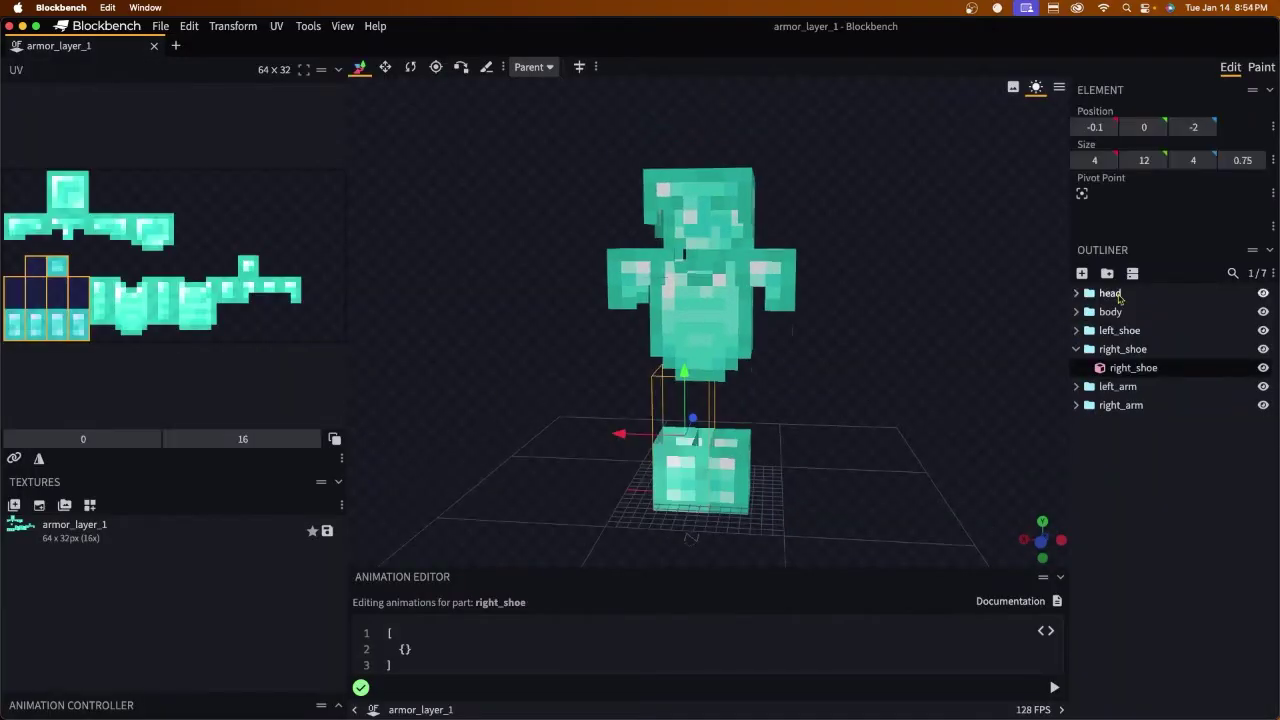
click(1110, 293)
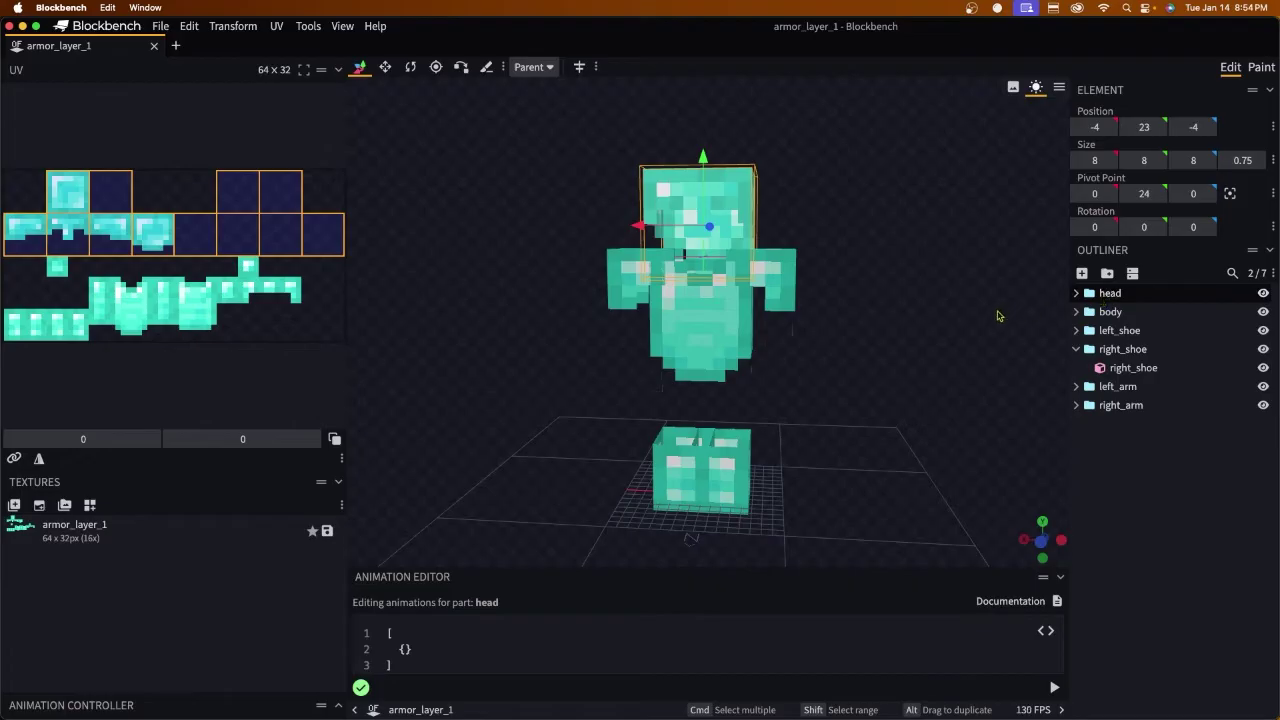
key(Delete)
click(1119, 311)
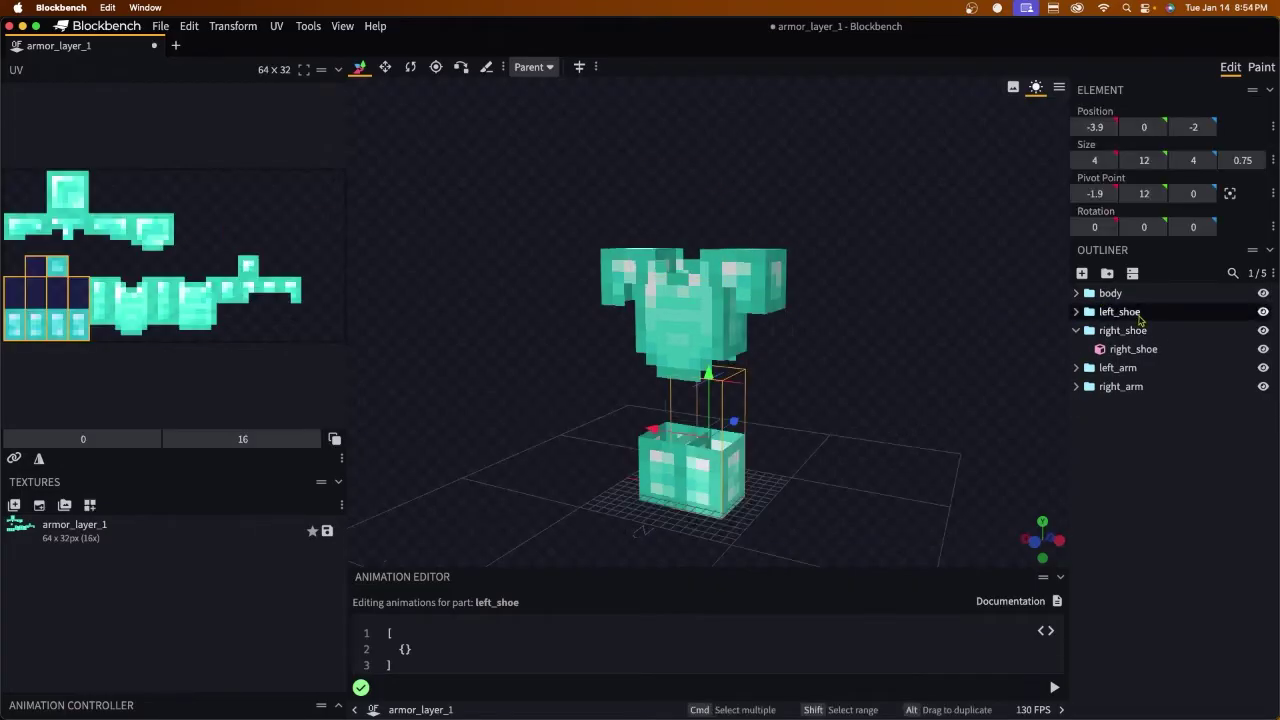
key(Delete)
click(1140, 322)
key(Delete)
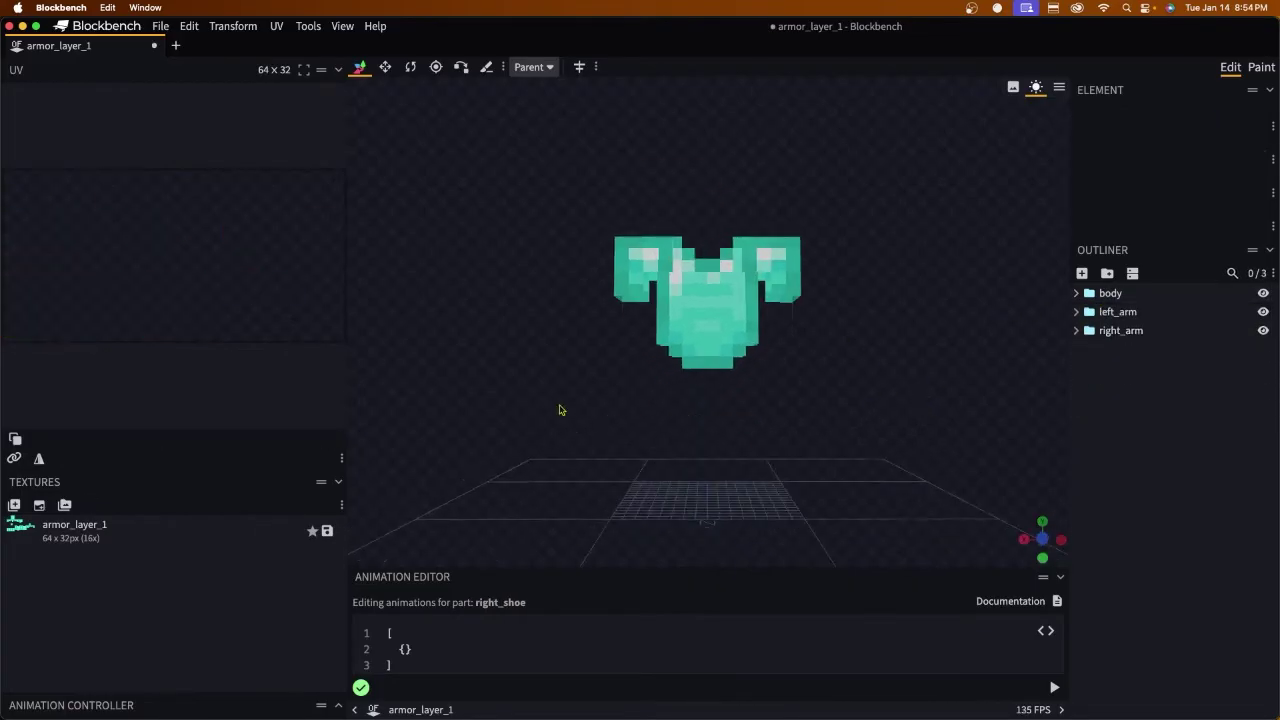
- Inspect the remaining body, right_arm and left_arm cubes, checking the texture painting workspace and returning
click(720, 309)
click(620, 268)
click(770, 272)
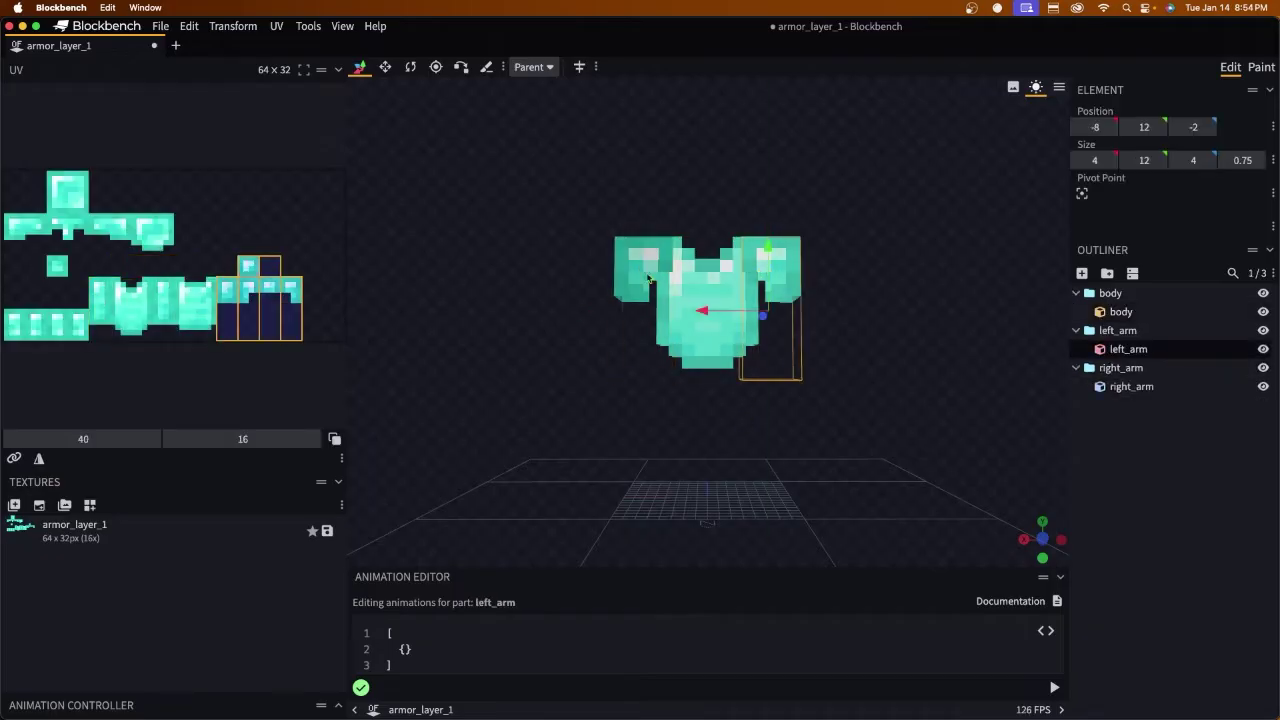
click(664, 278)
click(762, 270)
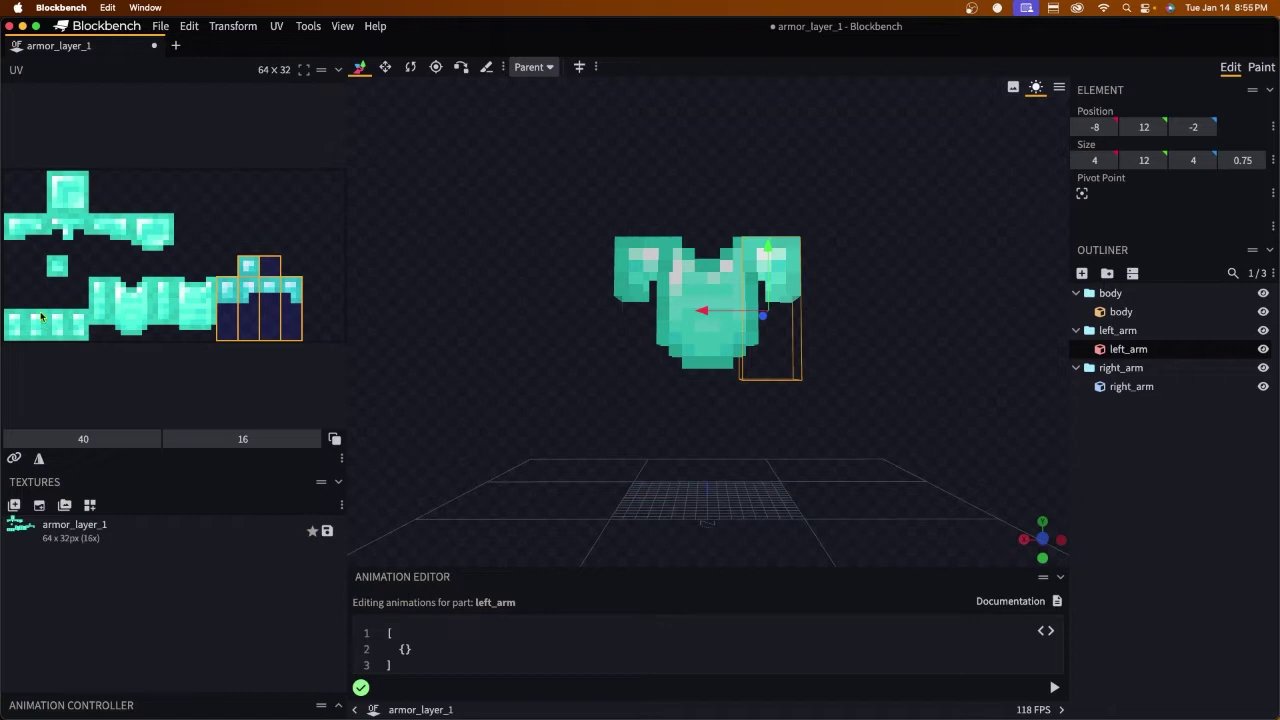
click(1256, 69)
click(1226, 69)
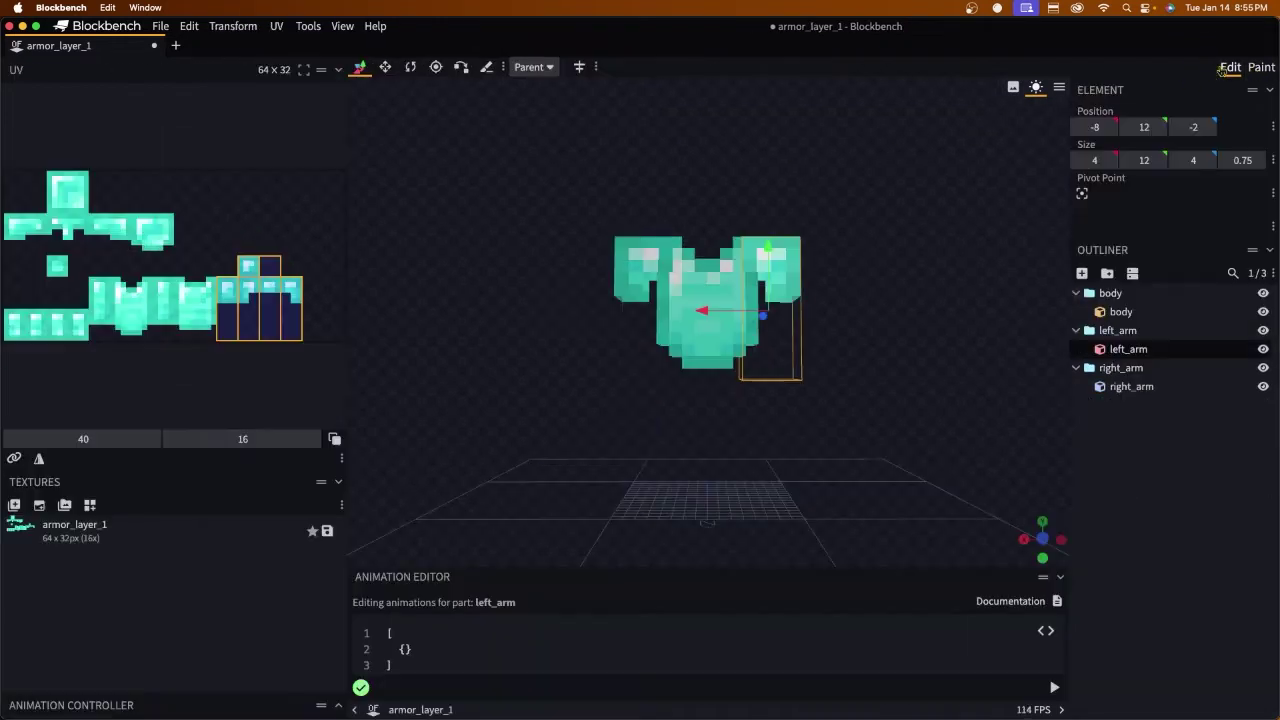